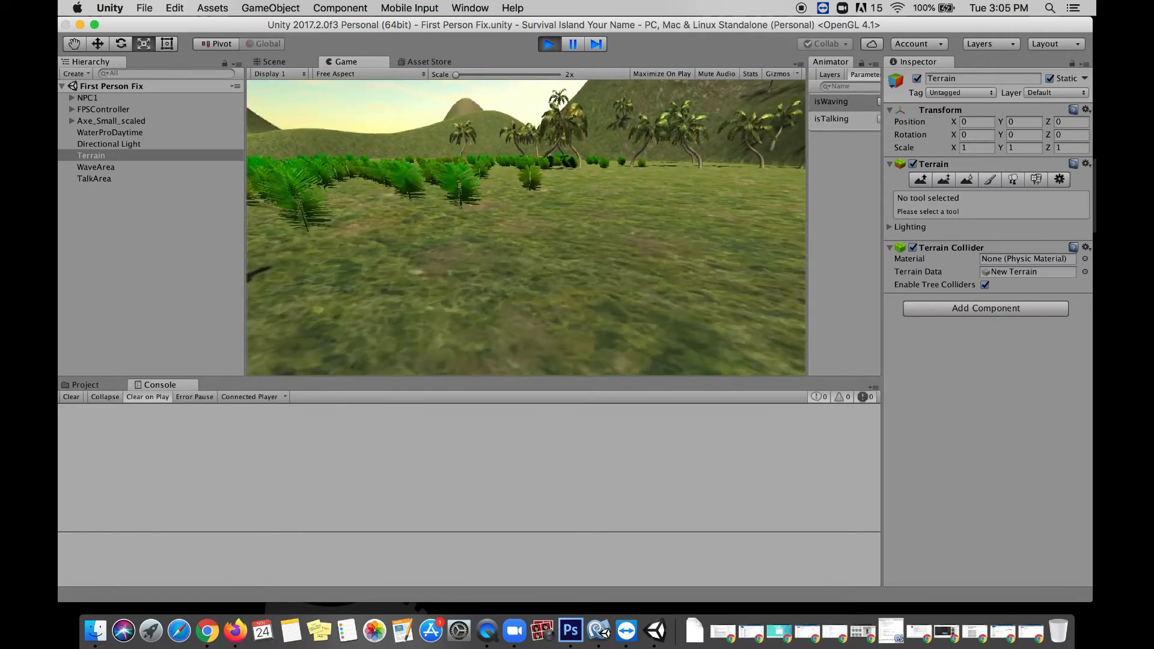
# Step: Walk the player up to the NPC in the running game to check its waving and talking reactions
pyautogui.press('w')
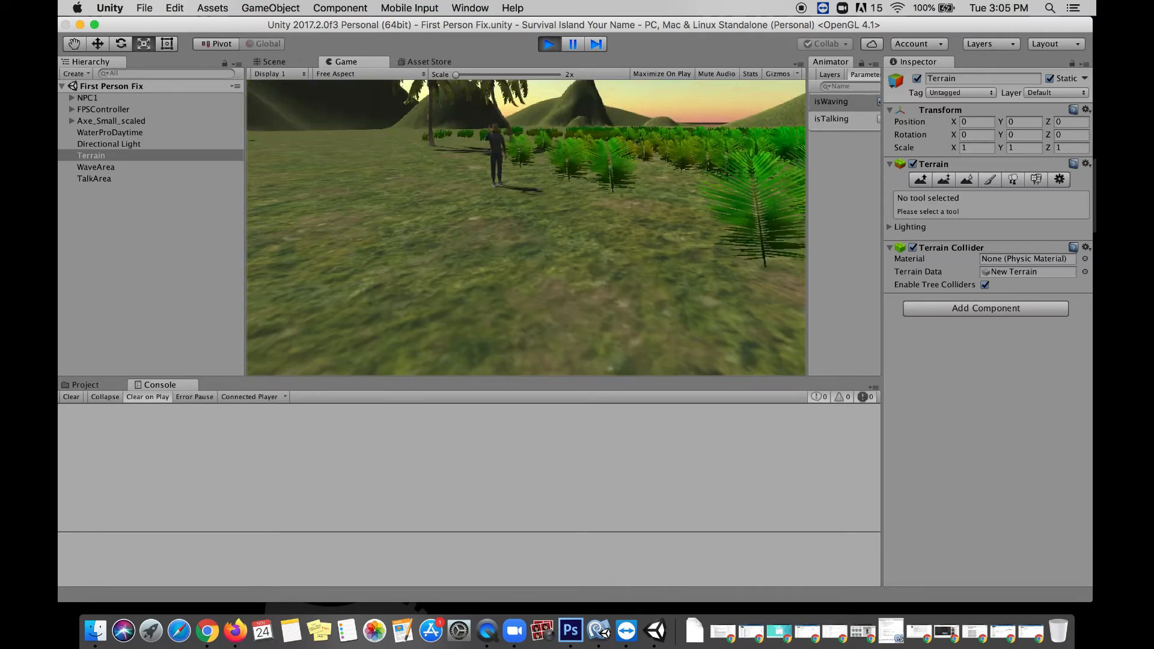
pyautogui.press('w')
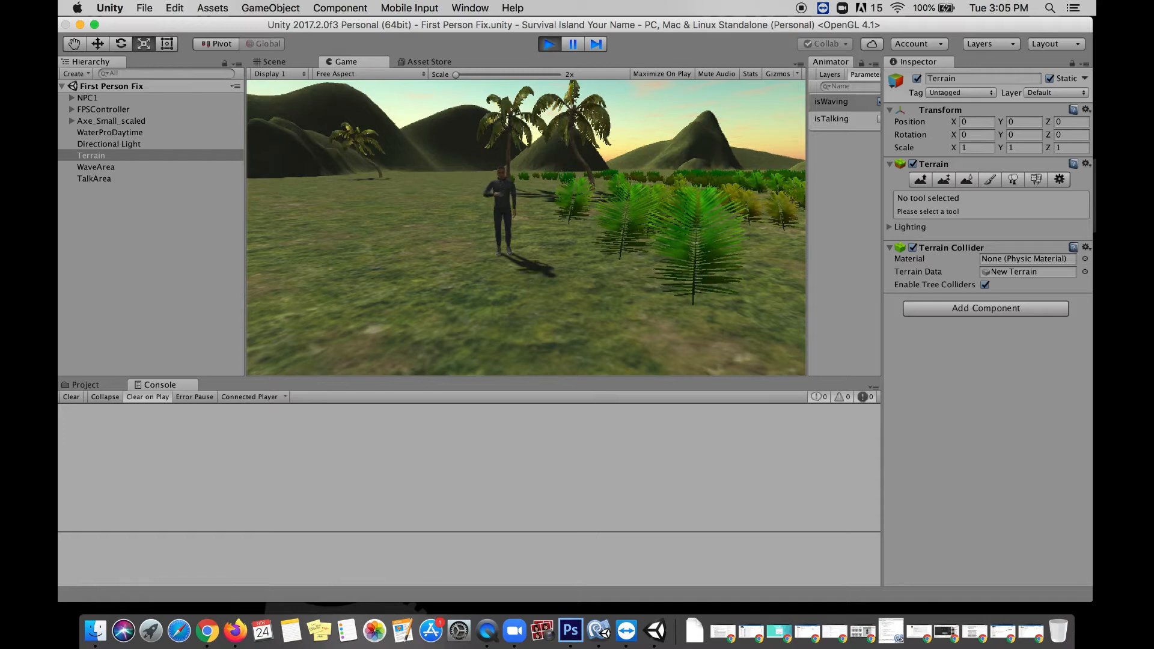
pyautogui.press('a')
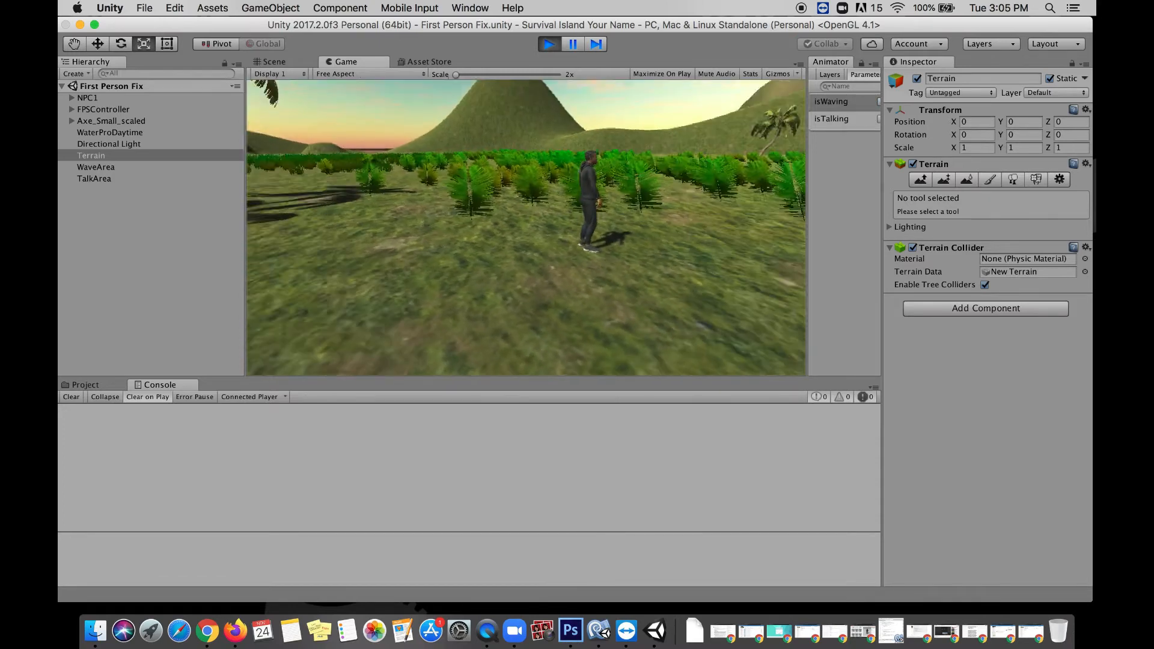
pyautogui.press('w')
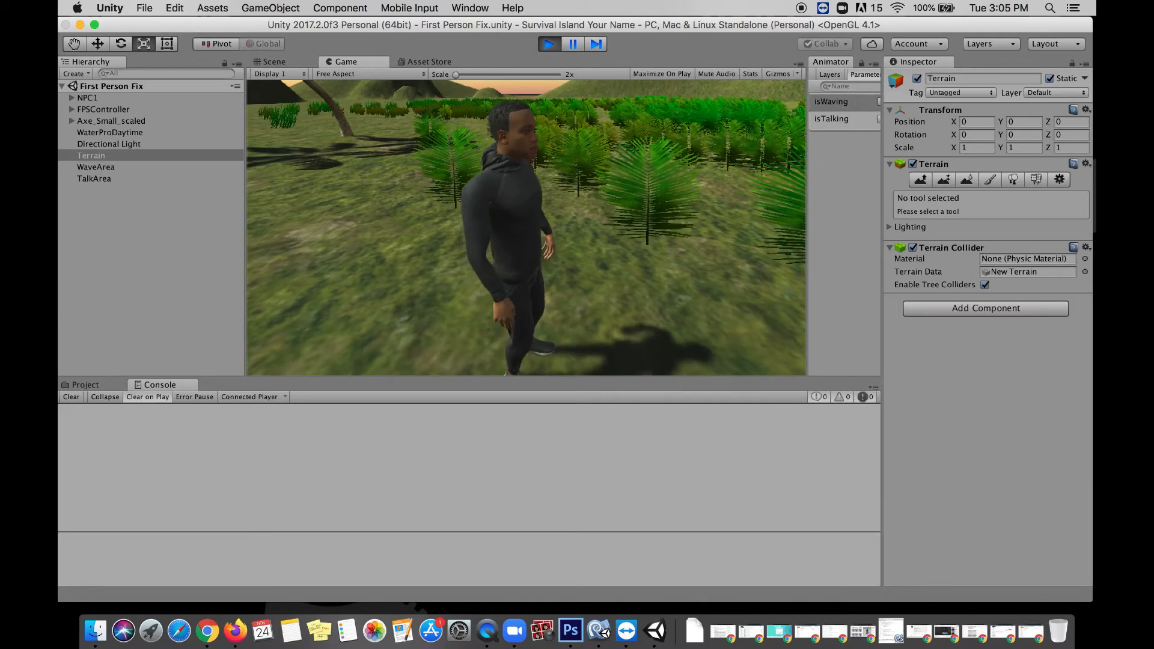
pyautogui.press('d')
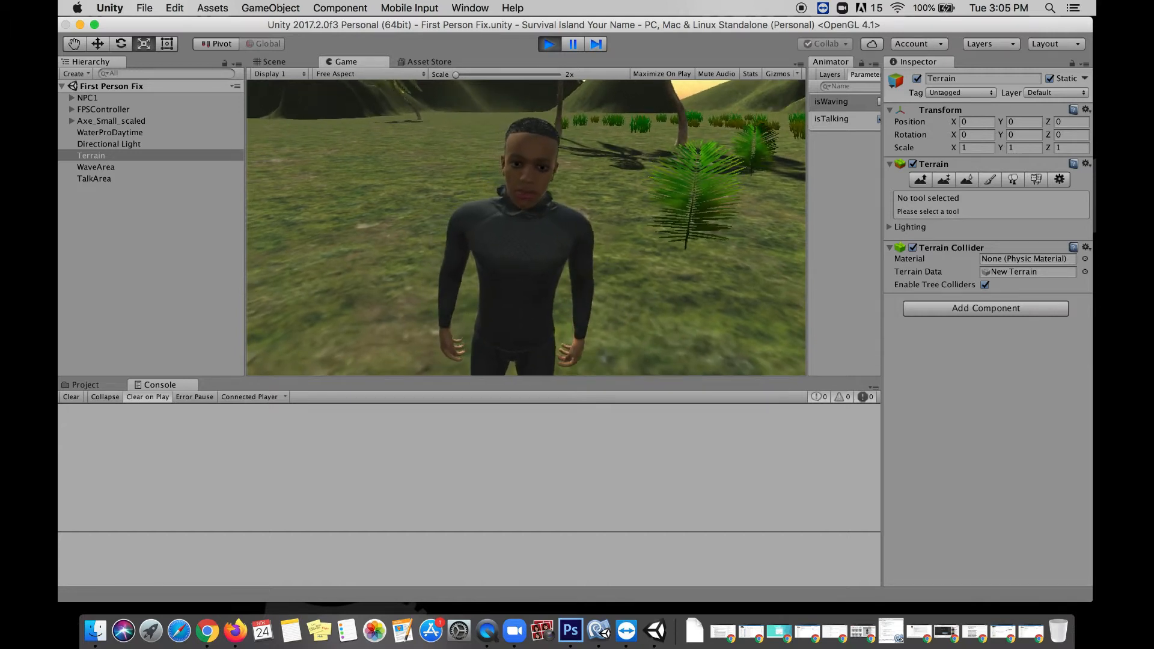
# Step: Walk away from and around the NPC to recheck its waving reaction, and stop the game preview
pyautogui.press('a')
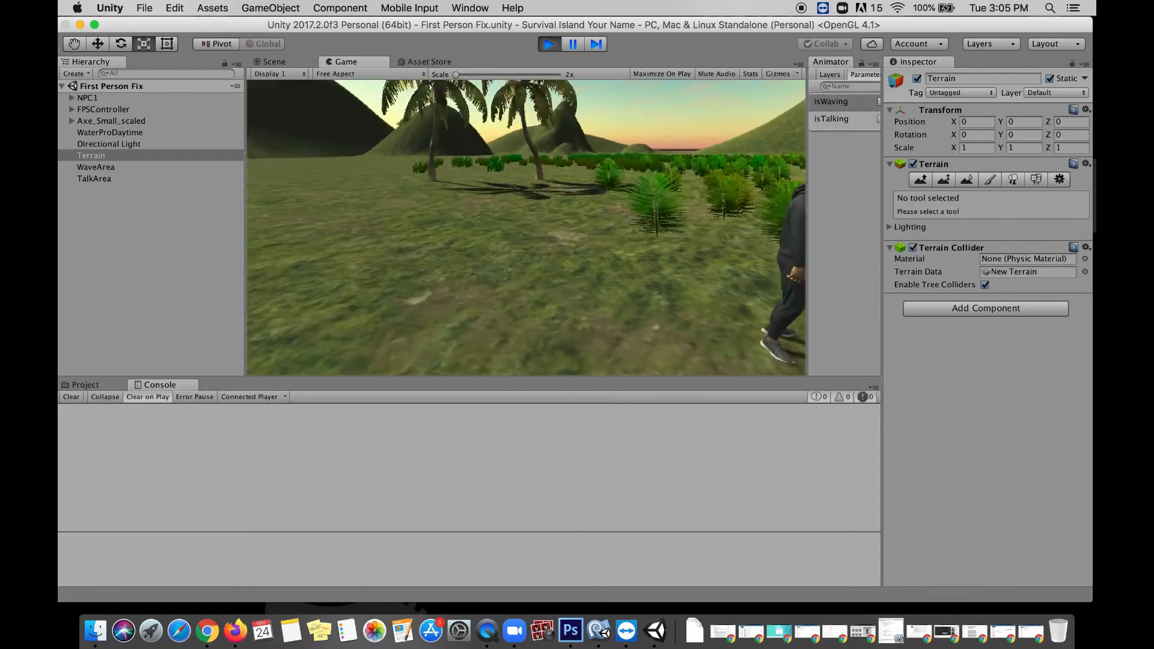
pyautogui.press('w')
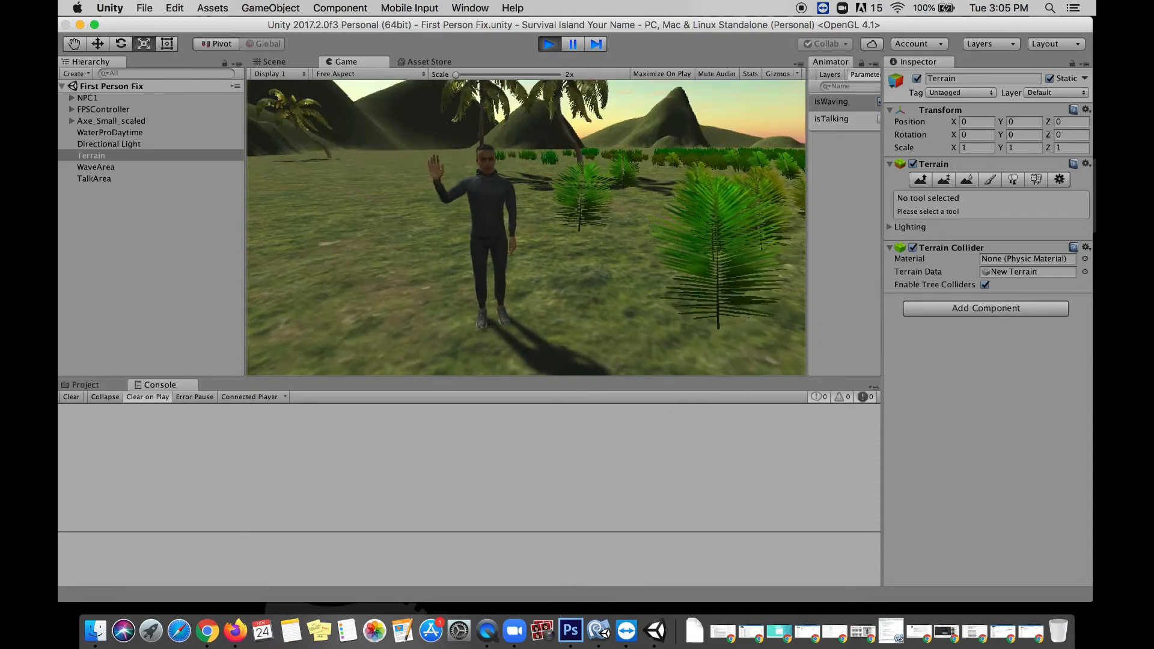
pyautogui.press('a')
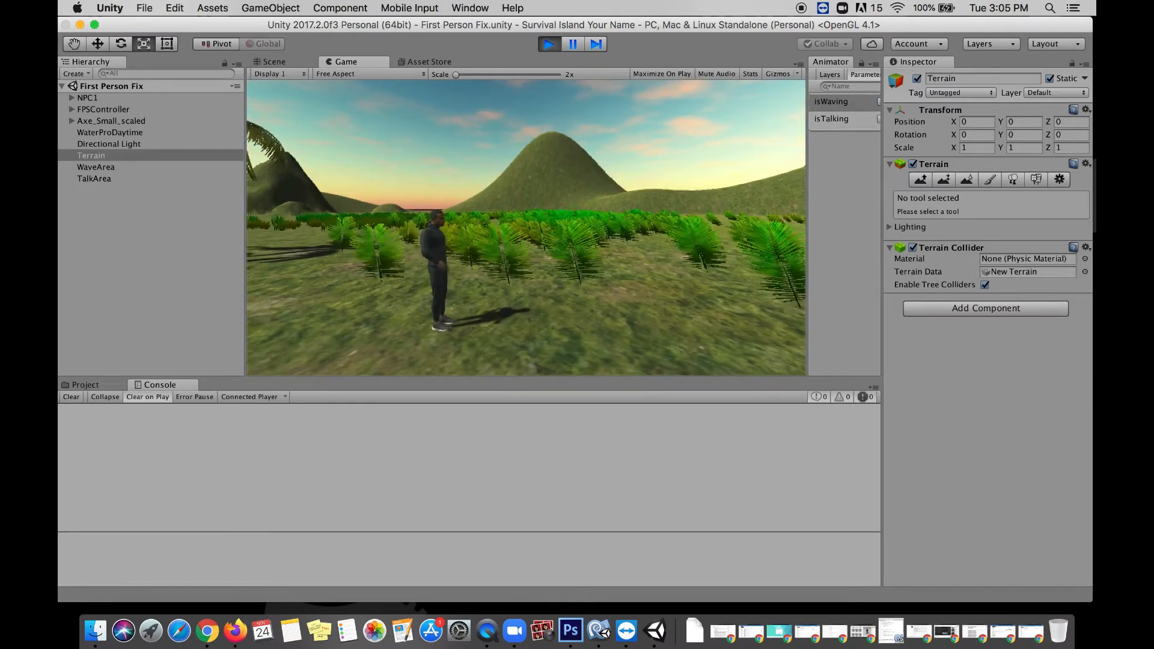
pyautogui.press('a')
pyautogui.press('d')
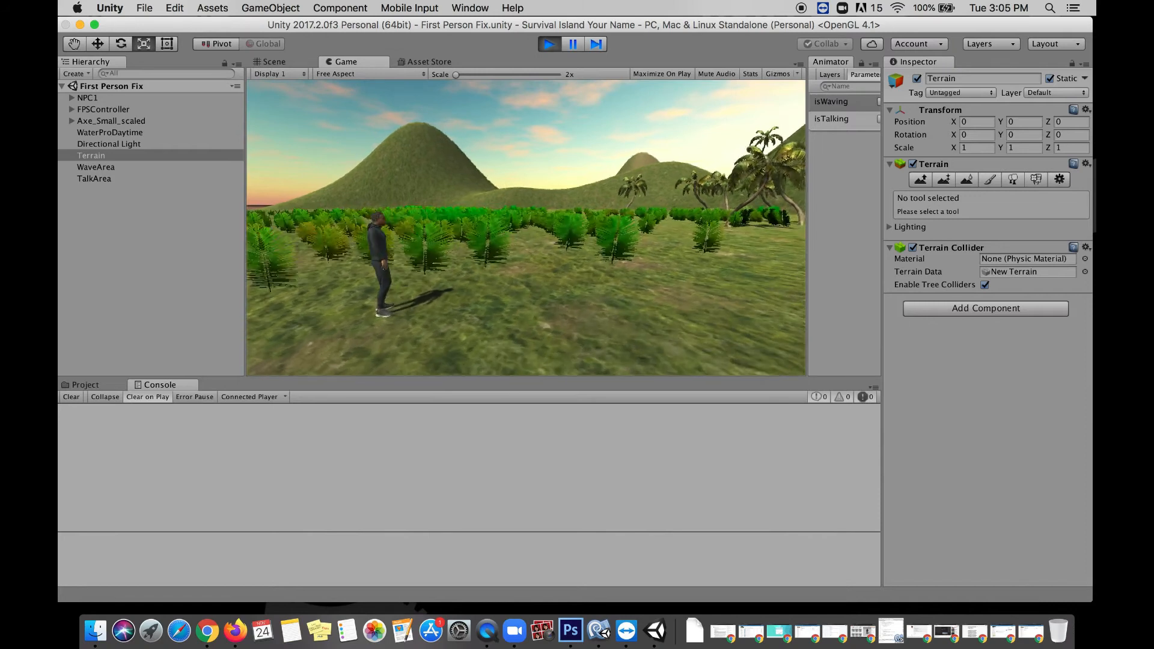
pyautogui.press('w')
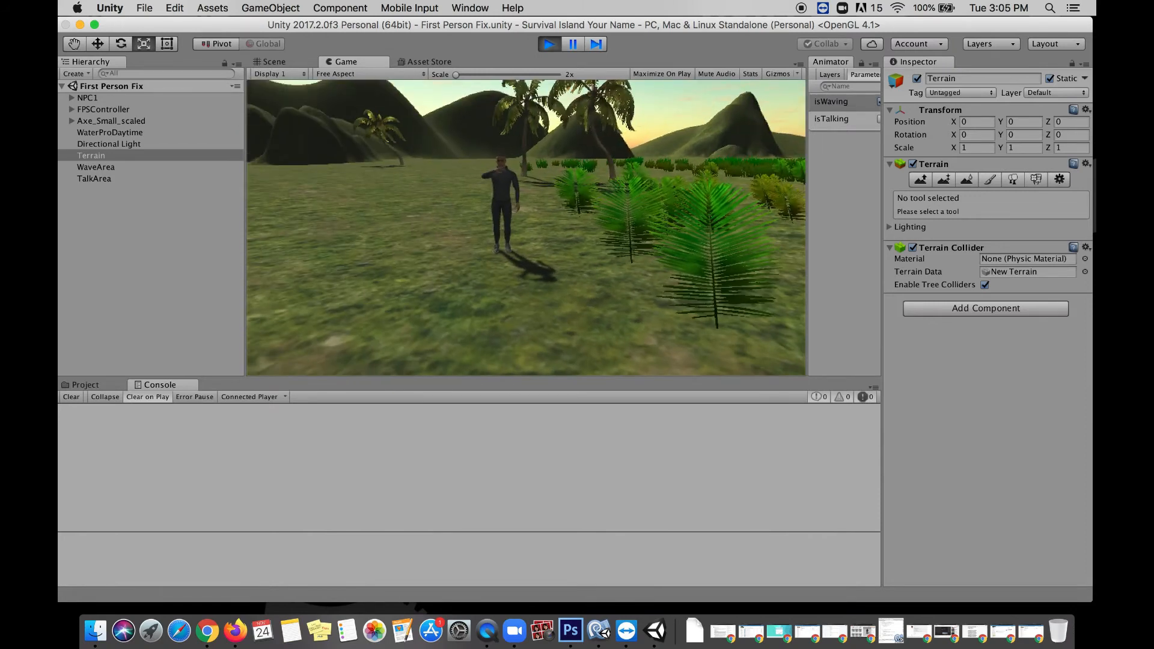
pyautogui.press('a')
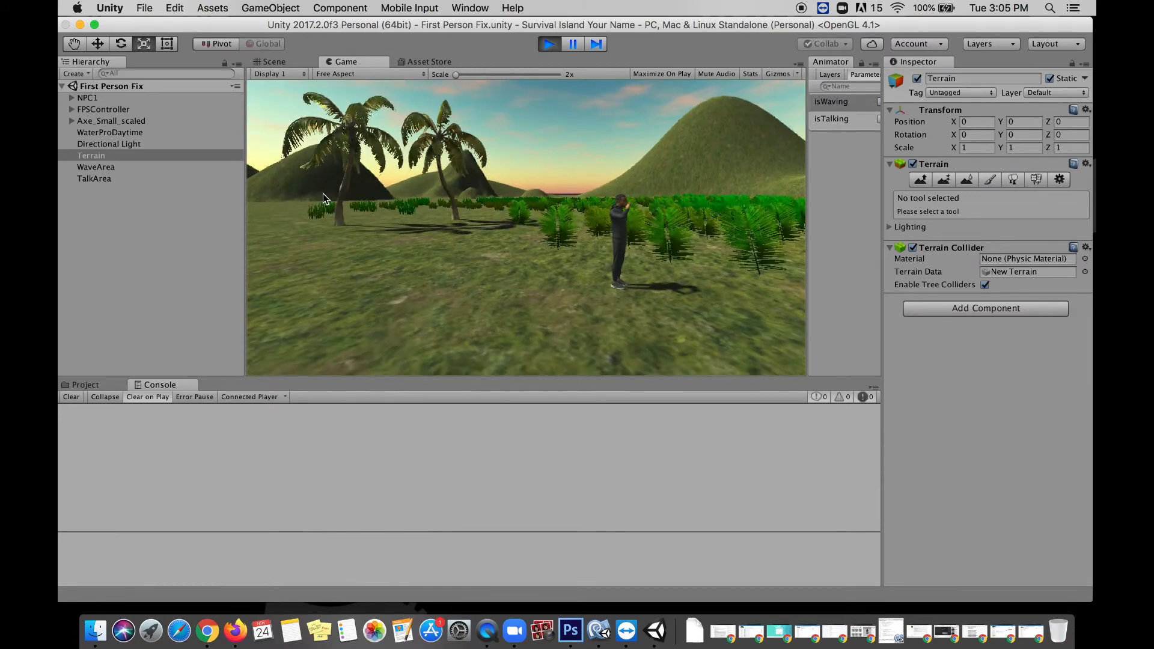
pyautogui.press('Escape')
pyautogui.click(554, 43)
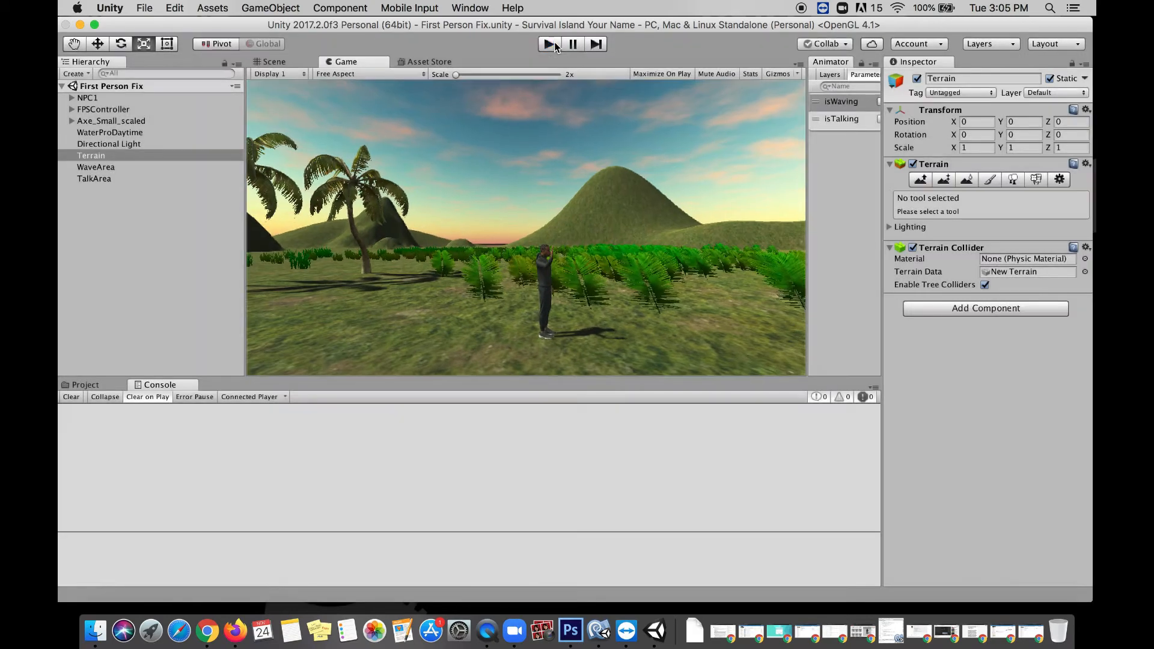
# Step: Switch to Chrome, search Google for Mixamo, and open the Mixamo website
pyautogui.click(206, 631)
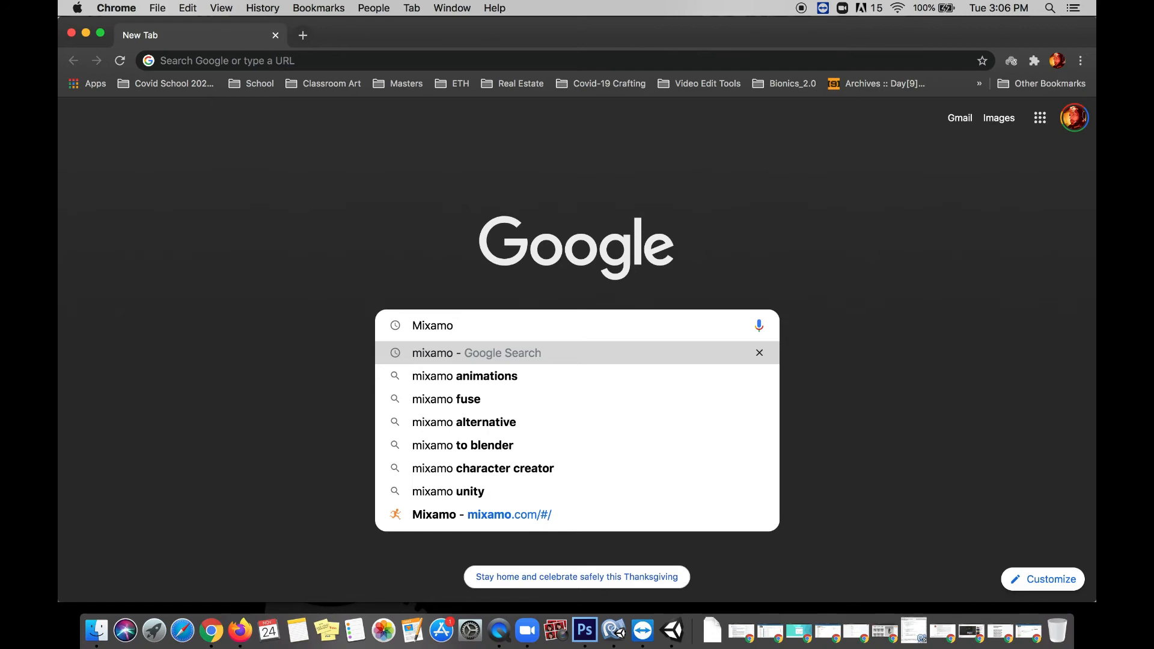
pyautogui.press('Return')
pyautogui.click(233, 228)
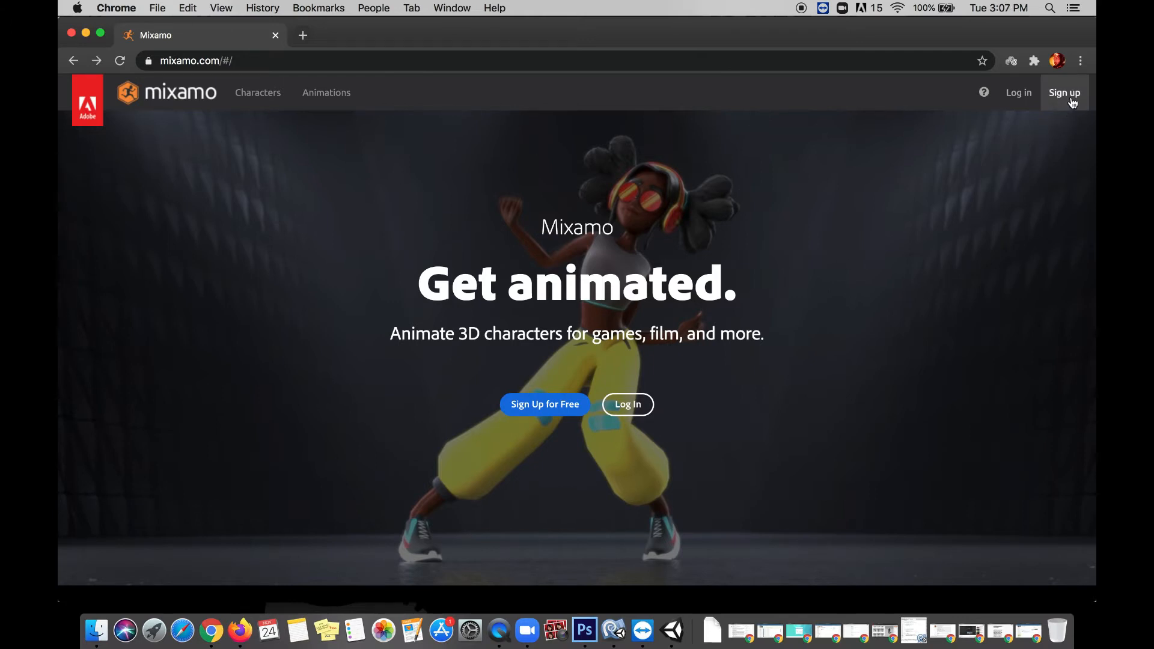
# Step: Log in to Mixamo through Adobe sign-in with an existing Google account
pyautogui.click(640, 405)
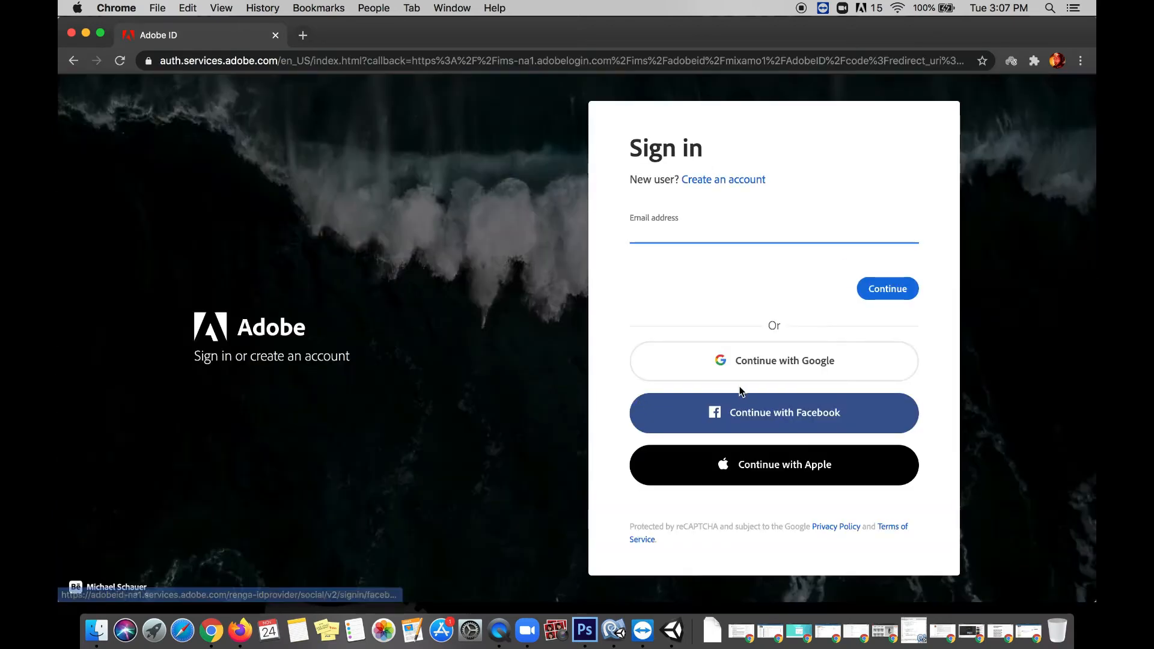
pyautogui.click(763, 367)
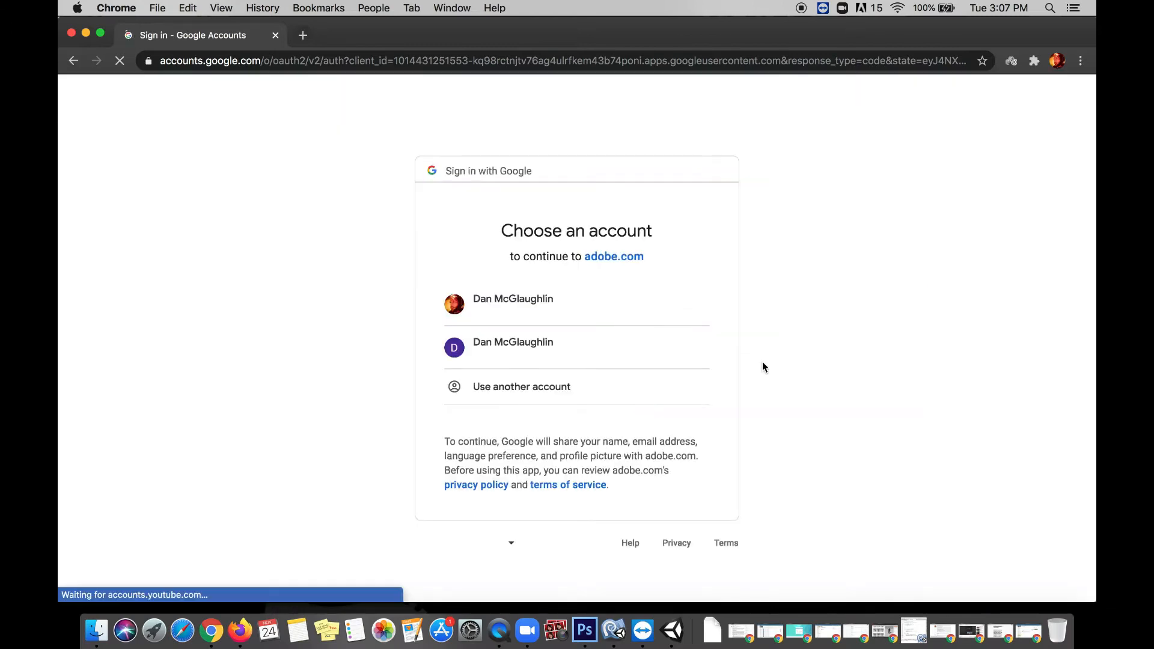
pyautogui.click(525, 305)
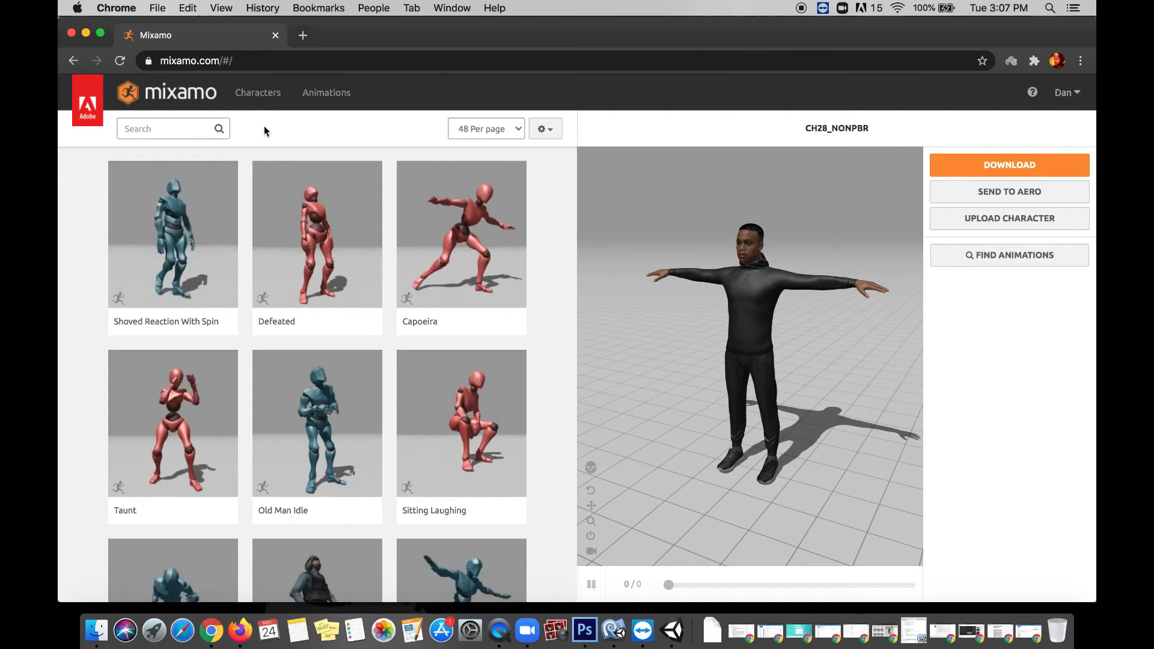
# Step: Browse Mixamo's character library, load the Megan character, and rotate its 3D preview to face the camera
pyautogui.click(258, 94)
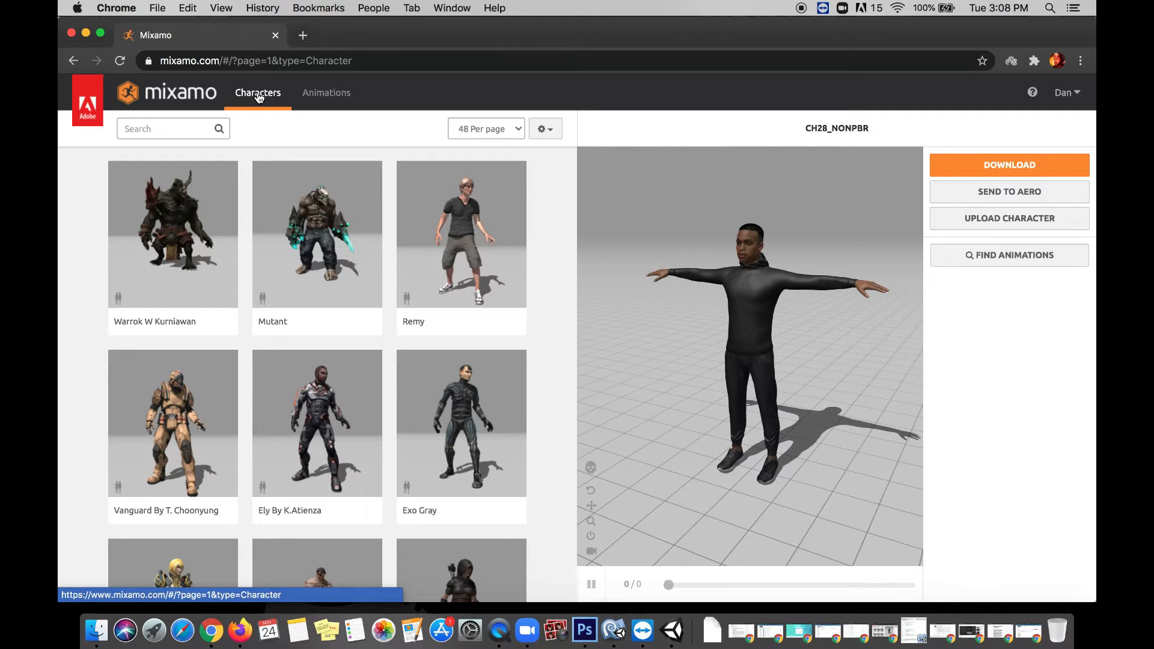
pyautogui.click(174, 240)
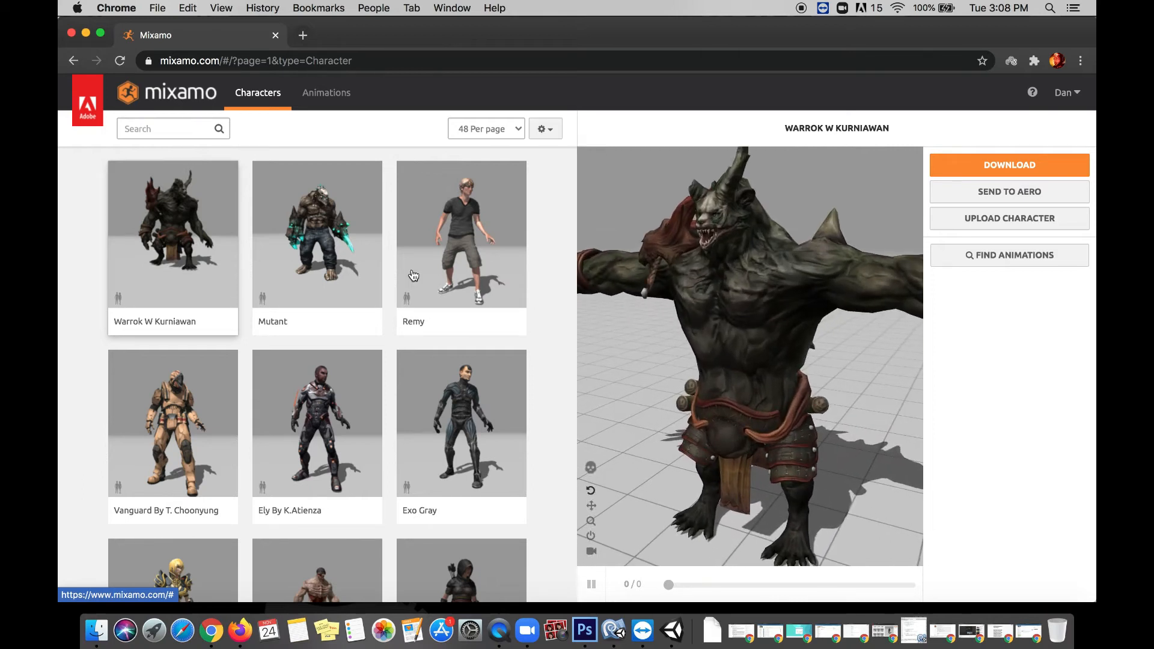
pyautogui.scroll(-6, 390, 277)
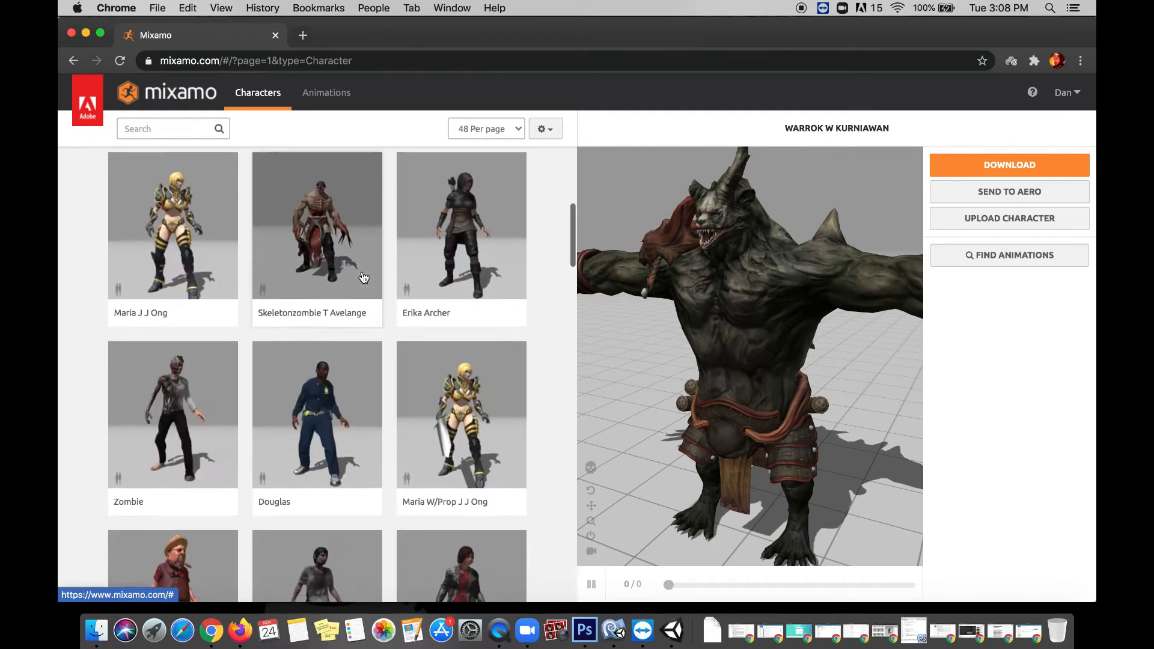
pyautogui.scroll(-3, 364, 277)
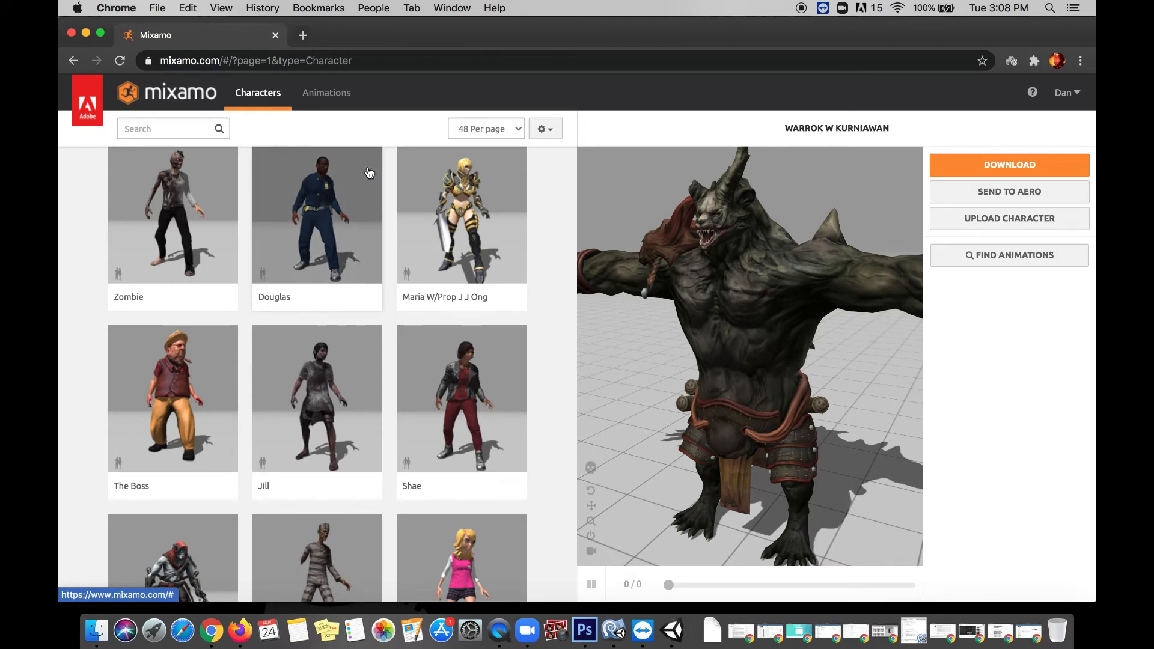
pyautogui.scroll(-4, 369, 173)
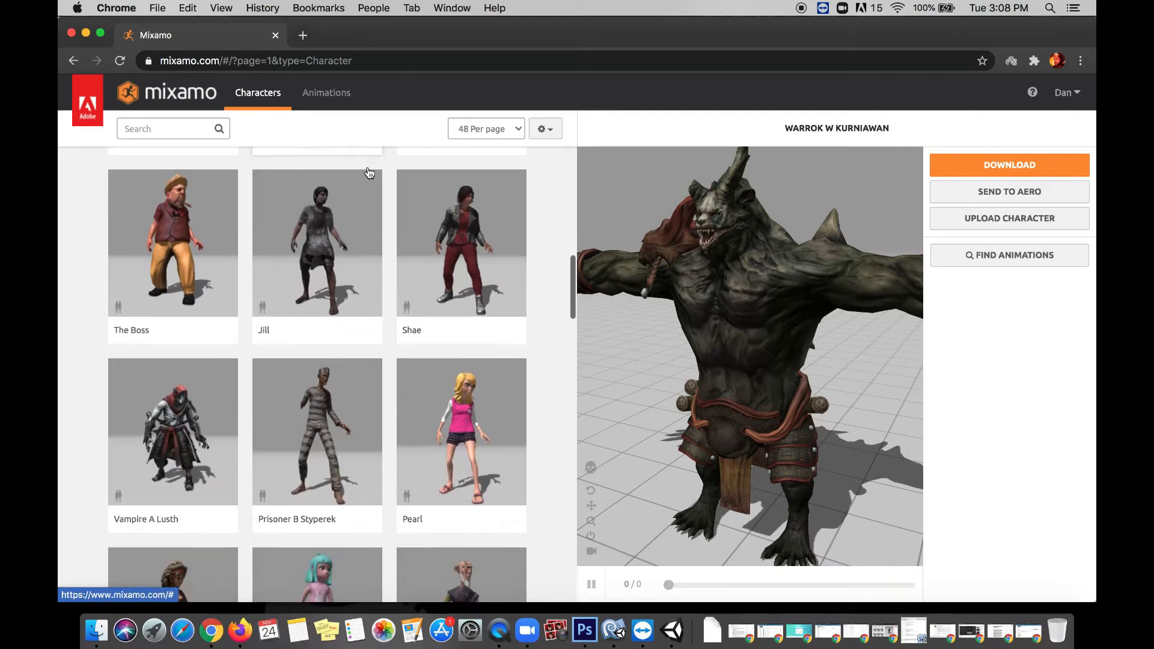
pyautogui.scroll(-10, 369, 173)
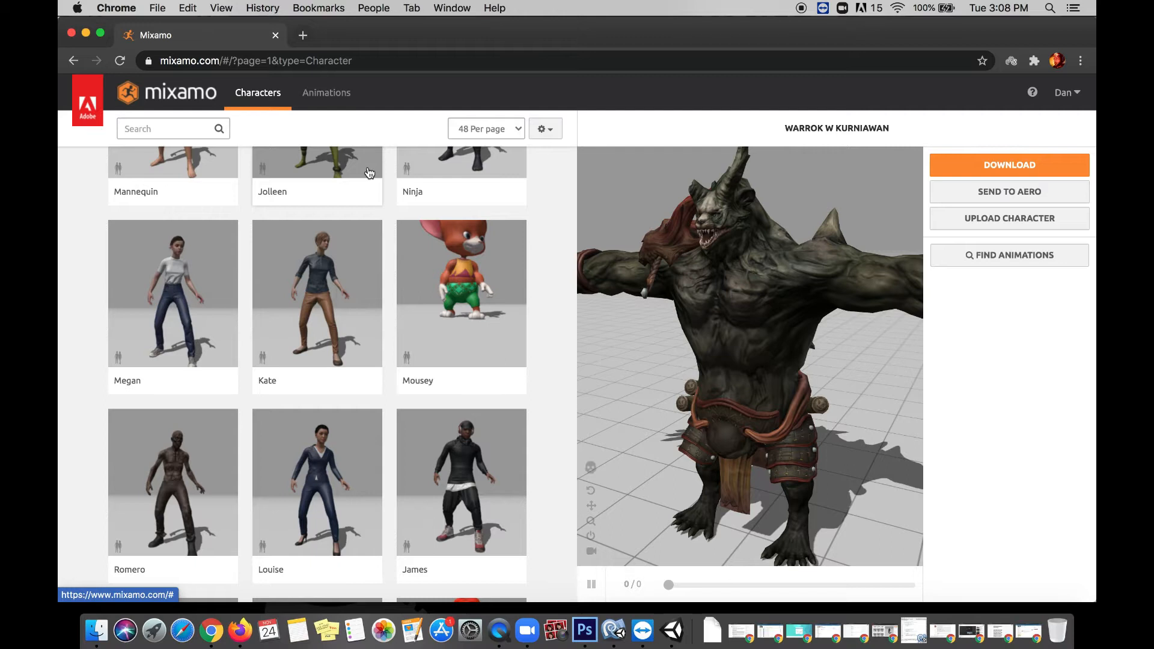
pyautogui.scroll(-2, 369, 173)
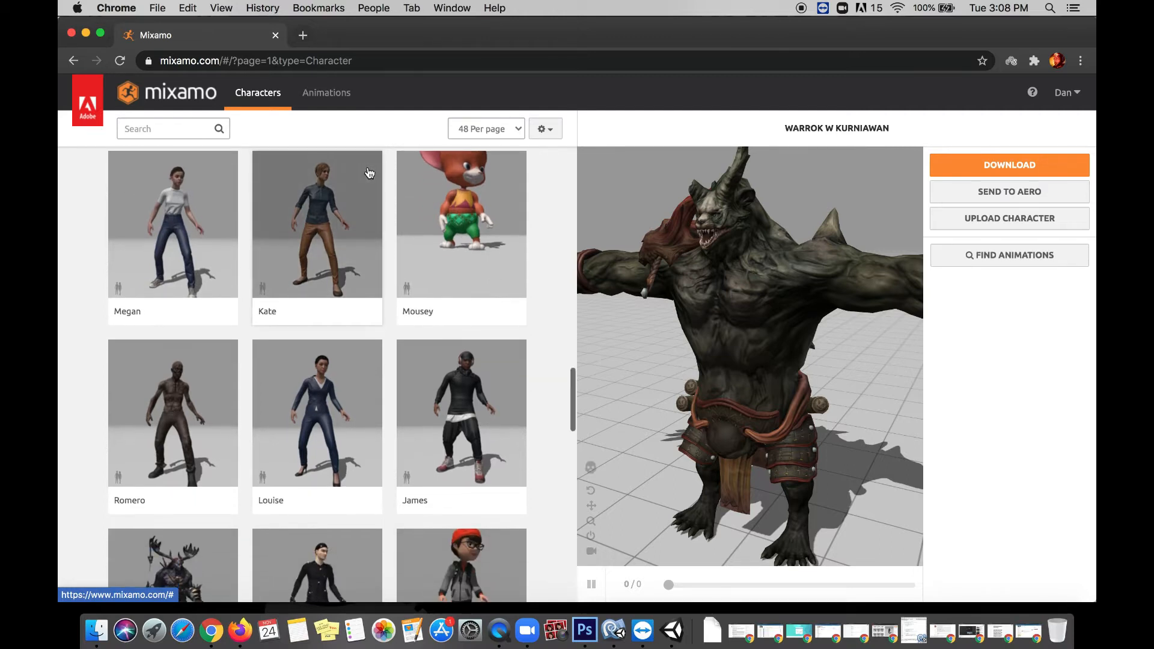
pyautogui.click(173, 226)
pyautogui.click(818, 293)
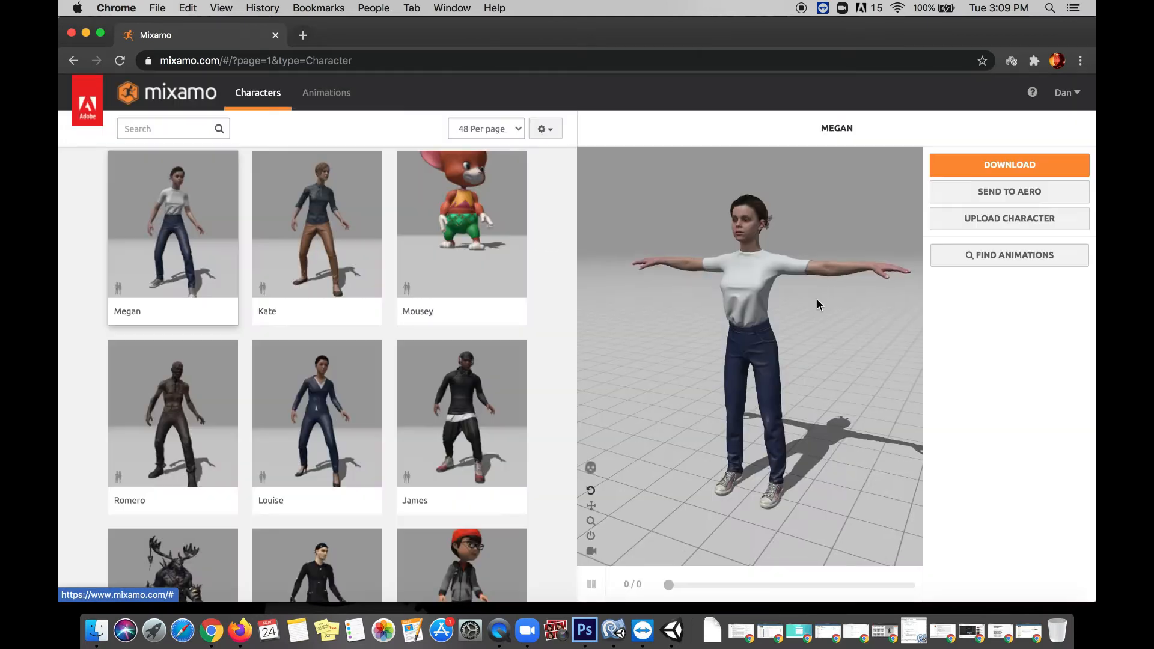
pyautogui.moveTo(753, 343)
pyautogui.mouseDown()
pyautogui.moveTo(600, 327)
pyautogui.moveTo(769, 369)
pyautogui.moveTo(781, 360)
pyautogui.moveTo(763, 352)
pyautogui.mouseUp()
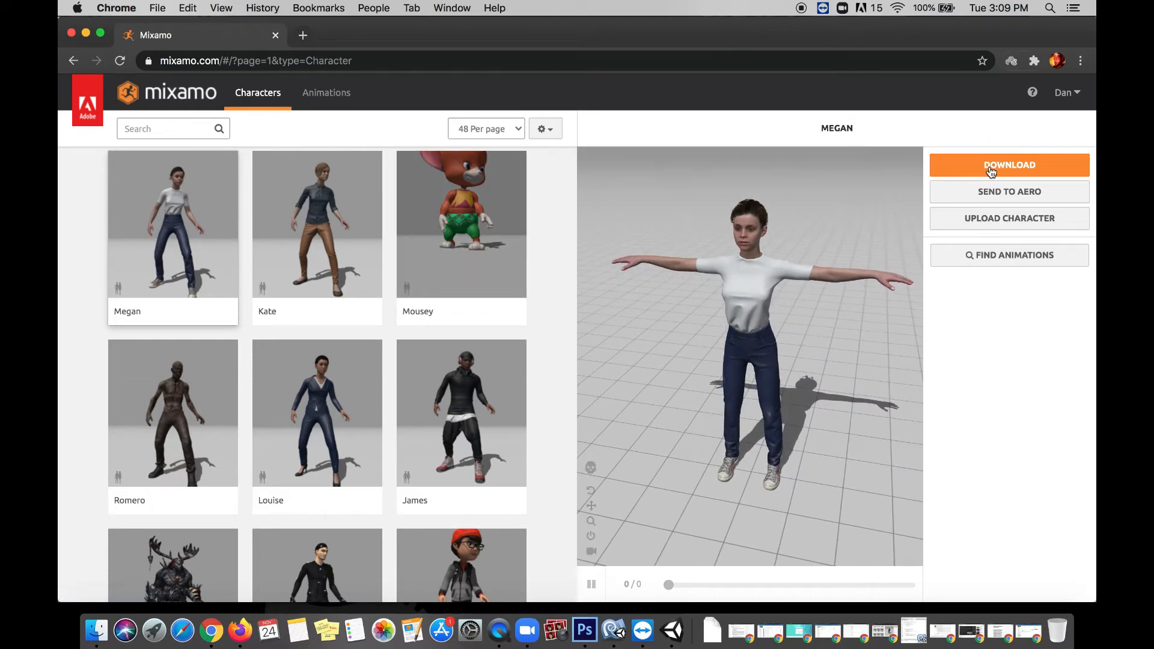
# Step: Search the Mixamo animation library for "idle"
pyautogui.click(347, 93)
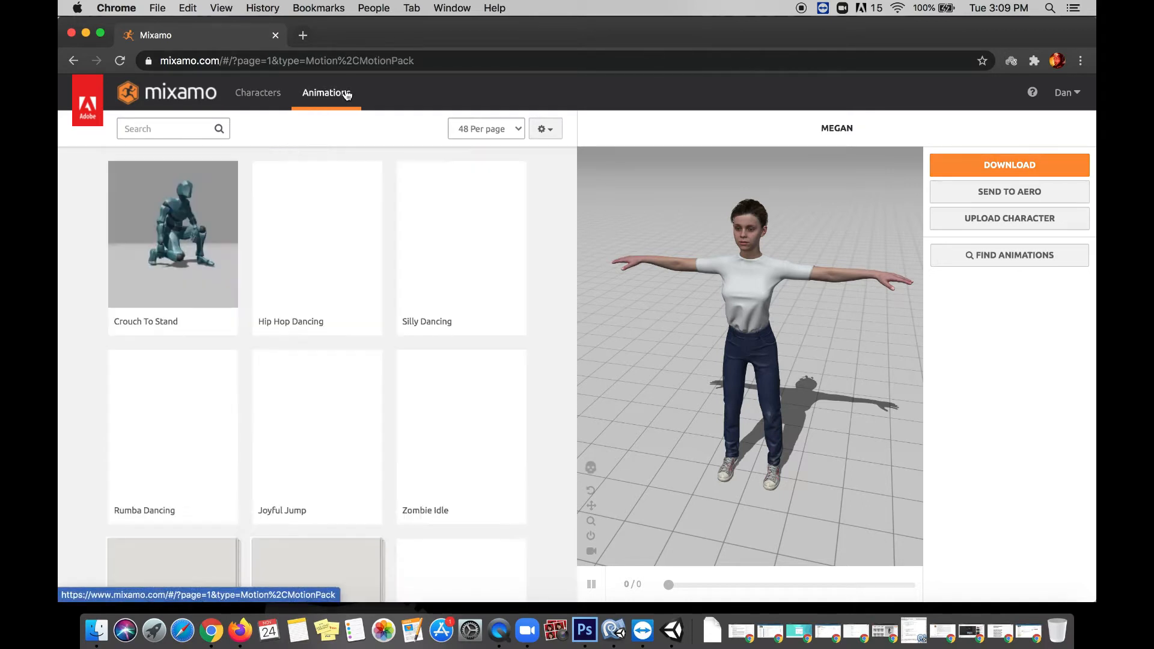
pyautogui.click(154, 125)
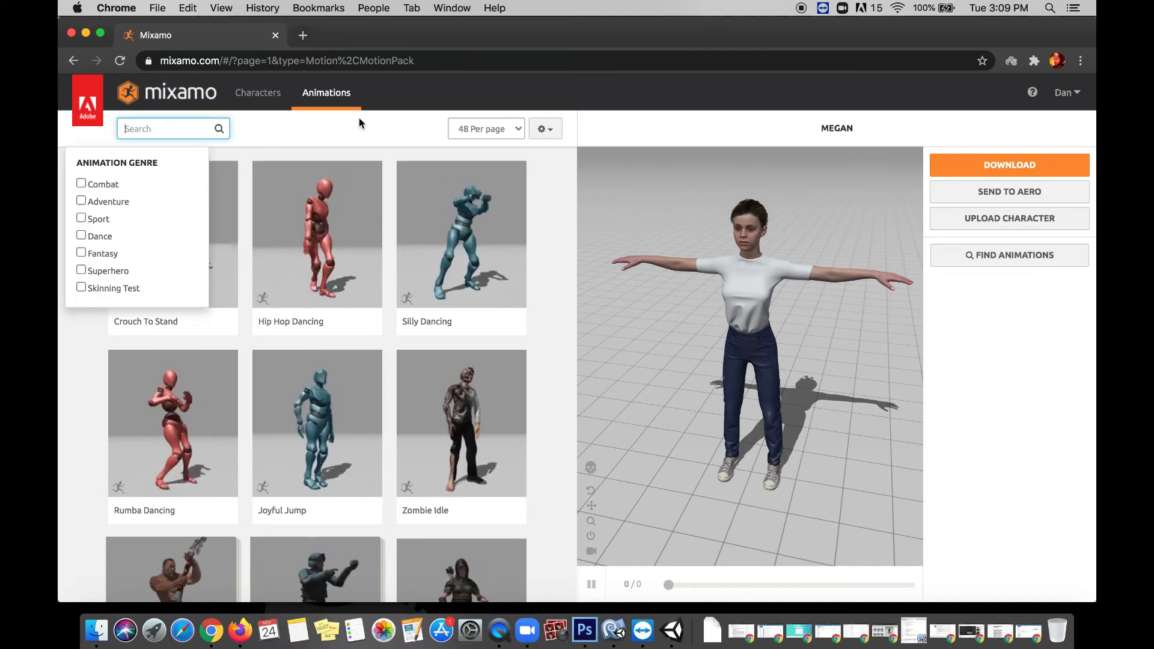
pyautogui.write('idle')
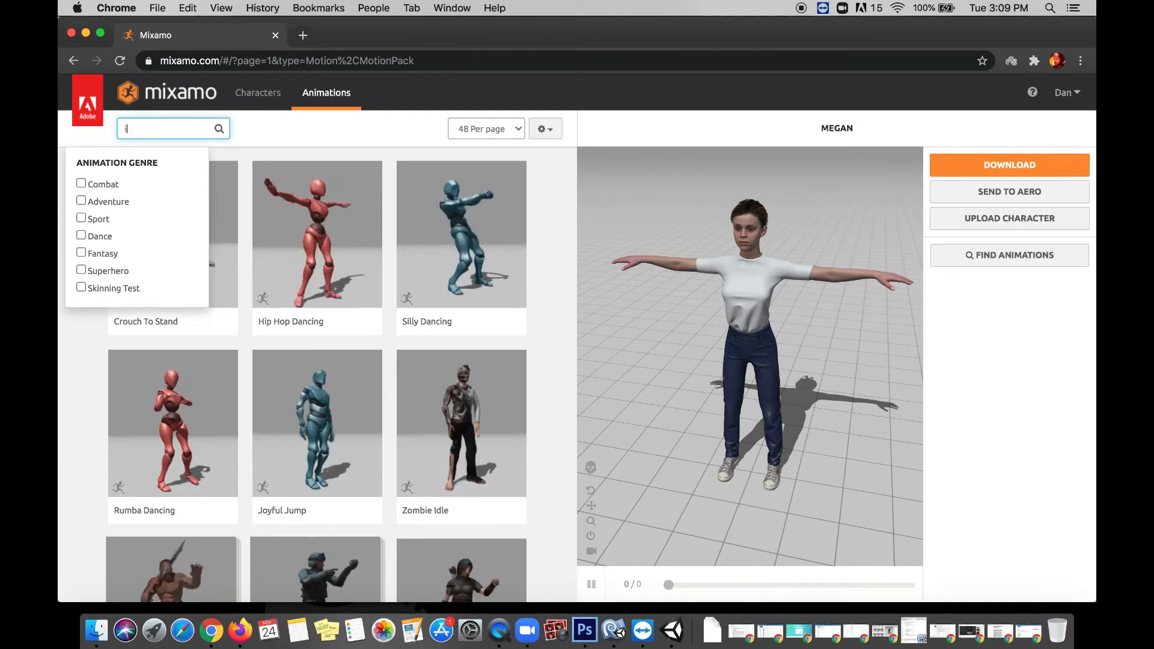
pyautogui.click(133, 135)
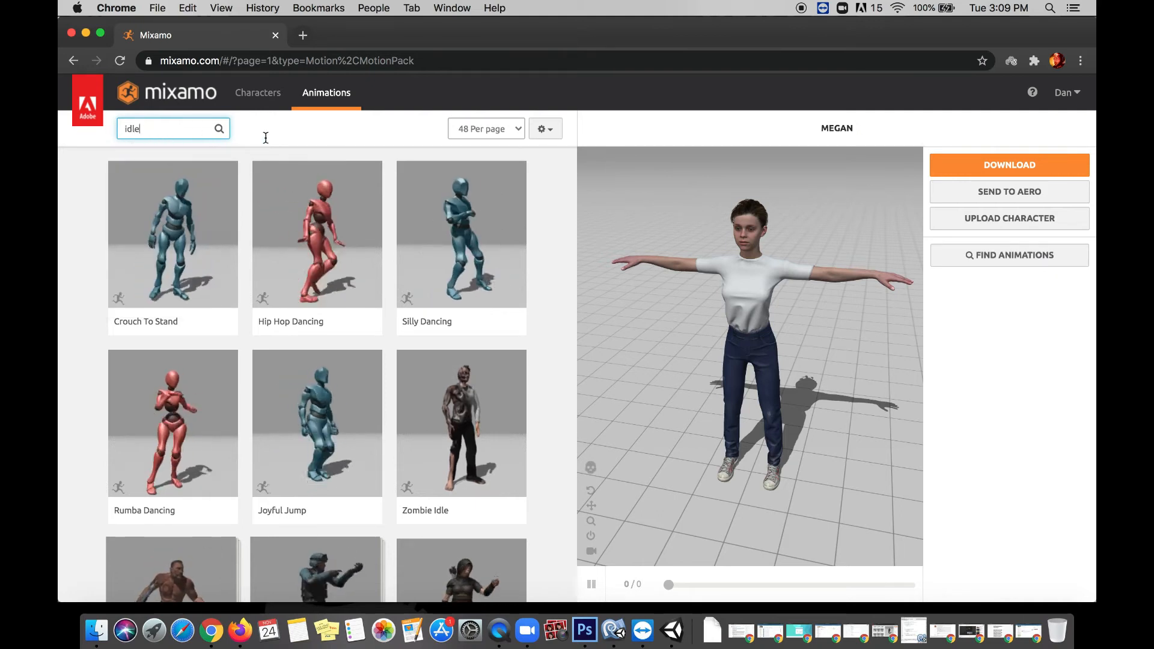
pyautogui.press('Return')
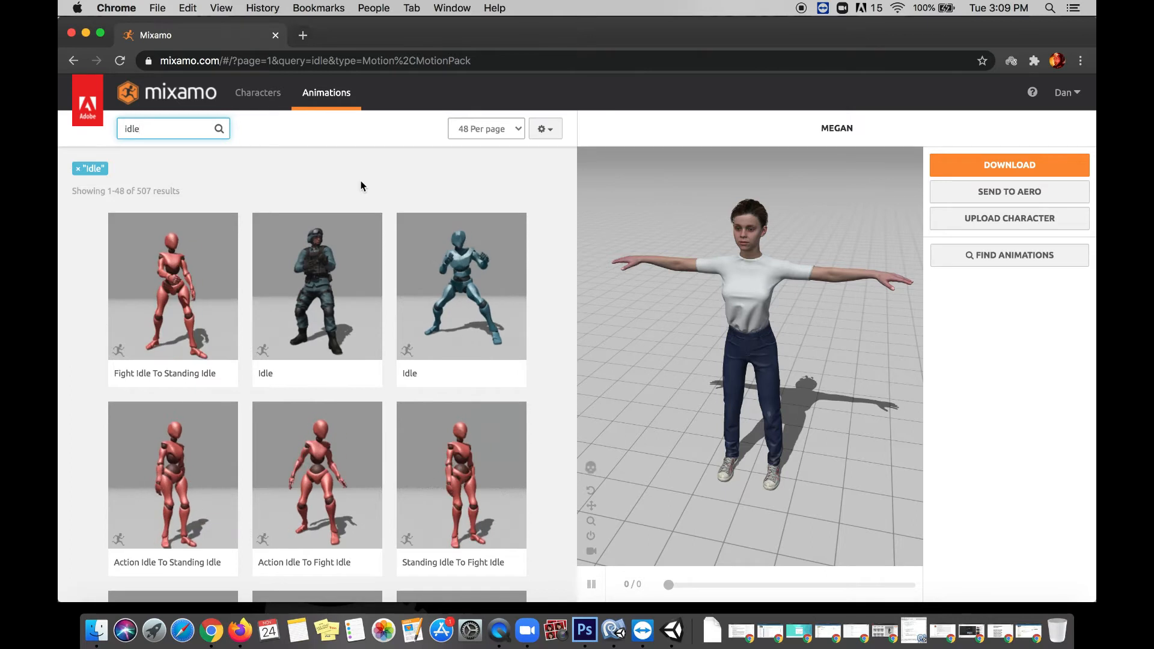
# Step: Apply the relaxed standing Idle animation, shown on a red figure with lowered arms, to Megan
pyautogui.scroll(-1, 363, 185)
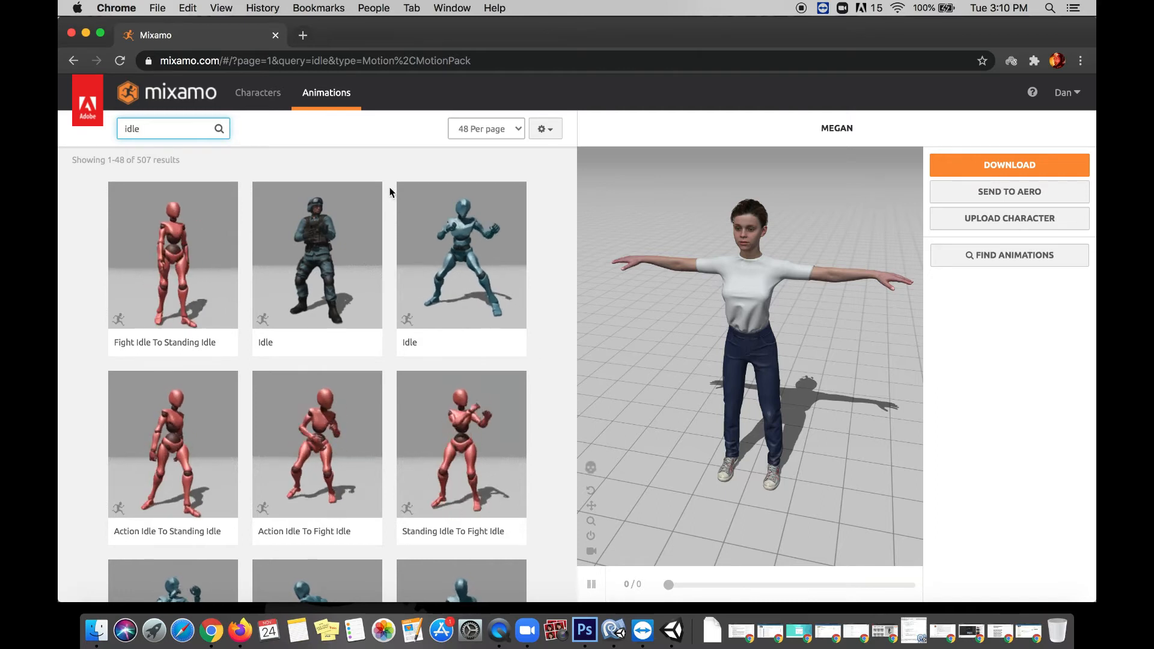
pyautogui.scroll(-2, 388, 185)
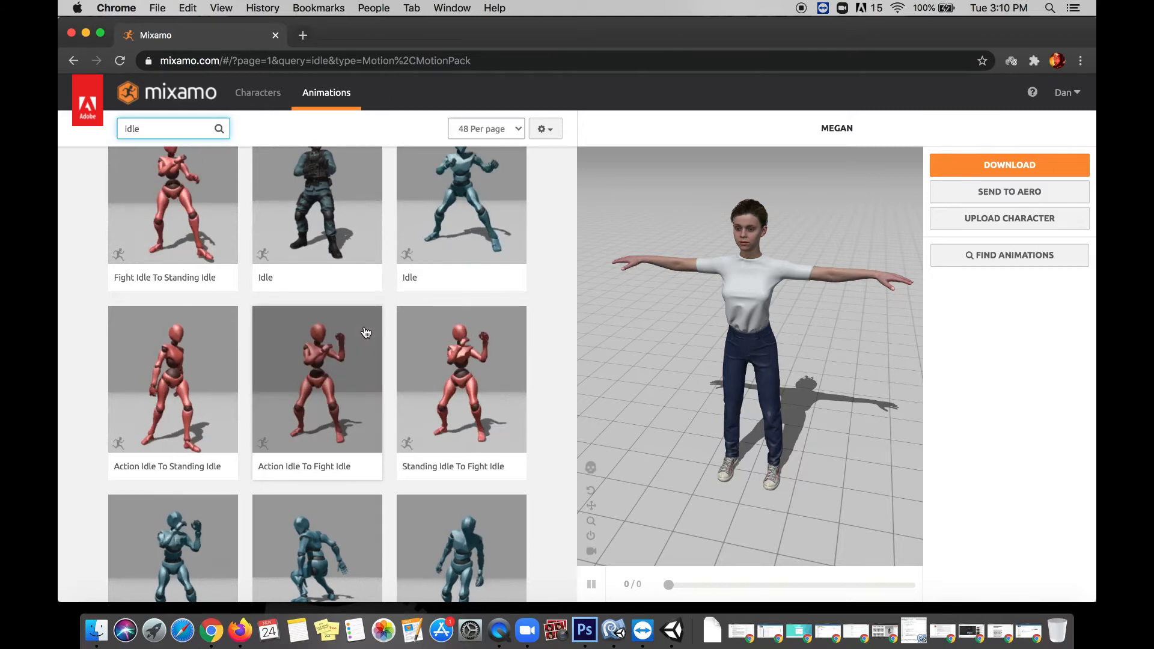
pyautogui.scroll(10, 366, 332)
pyautogui.click(482, 222)
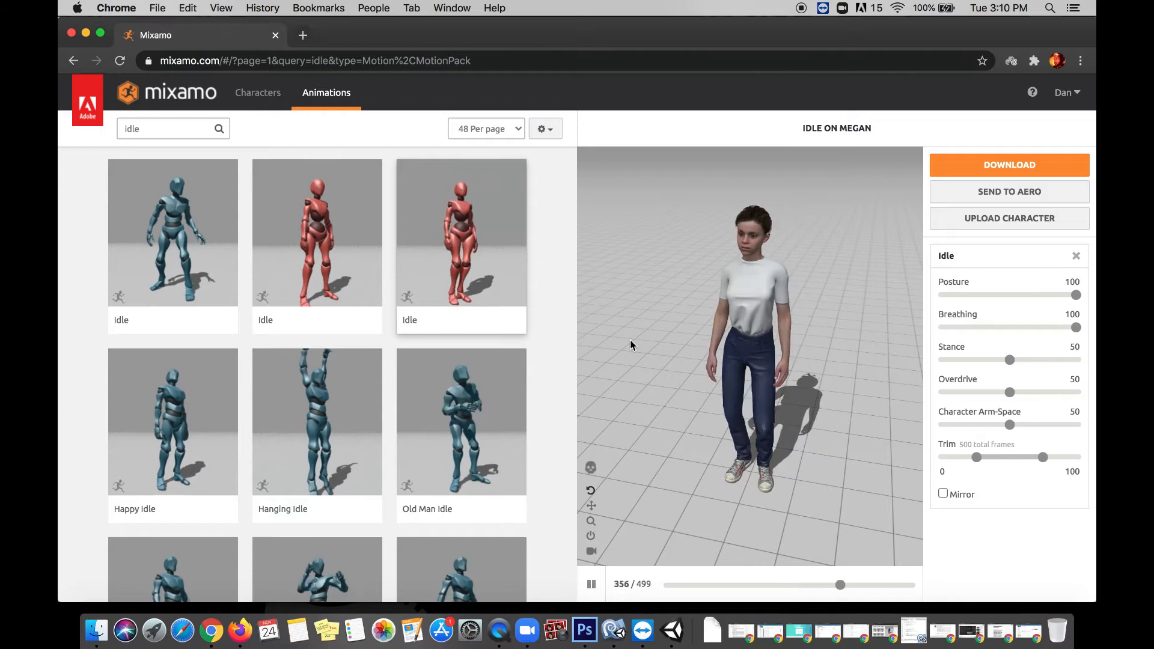
# Step: Download the animated Megan character as FBX(.fbx) with skin at 30 frames per second, and reveal Idle.fbx in Finder
pyautogui.click(990, 167)
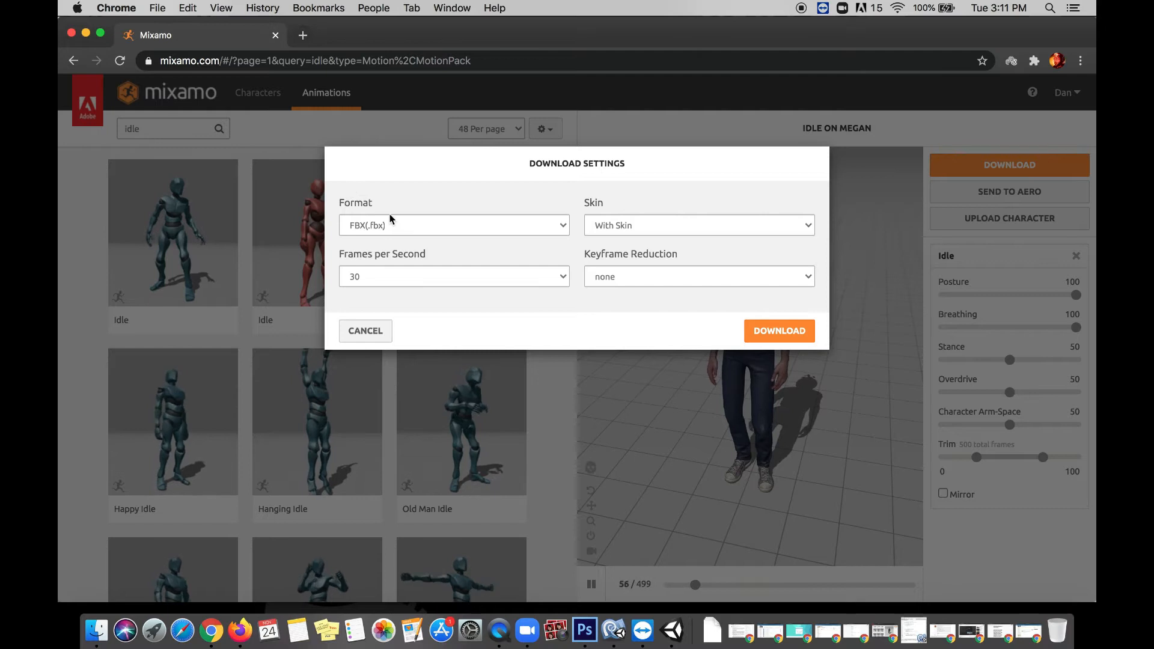
pyautogui.click(411, 224)
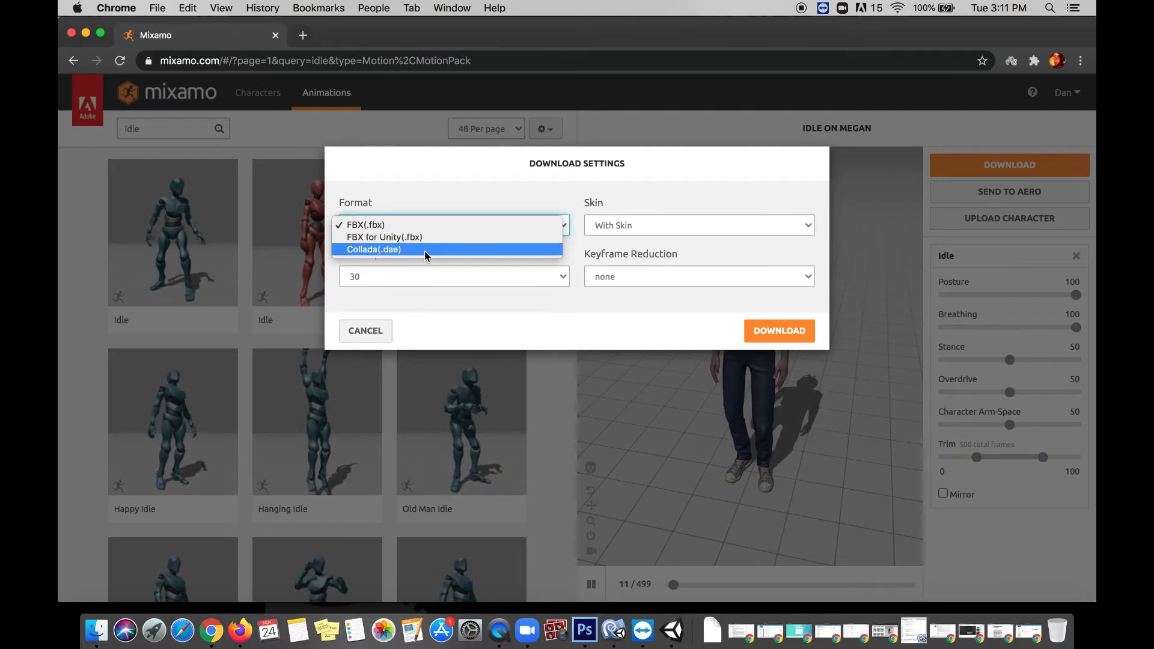
pyautogui.click(416, 225)
pyautogui.click(454, 276)
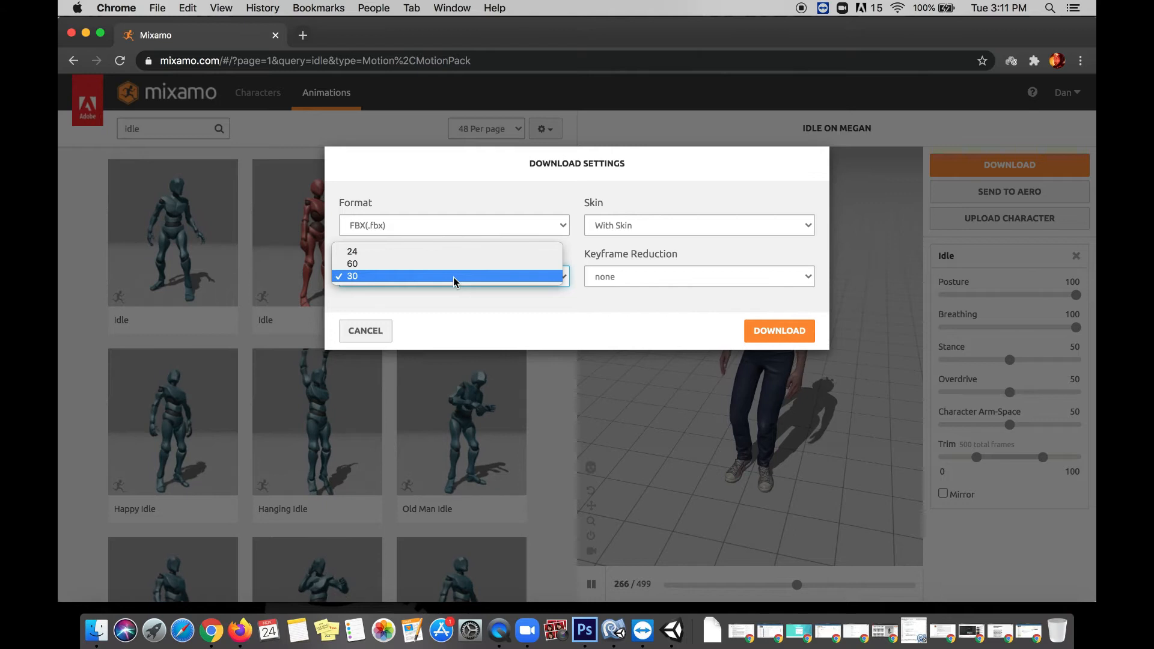
pyautogui.click(453, 277)
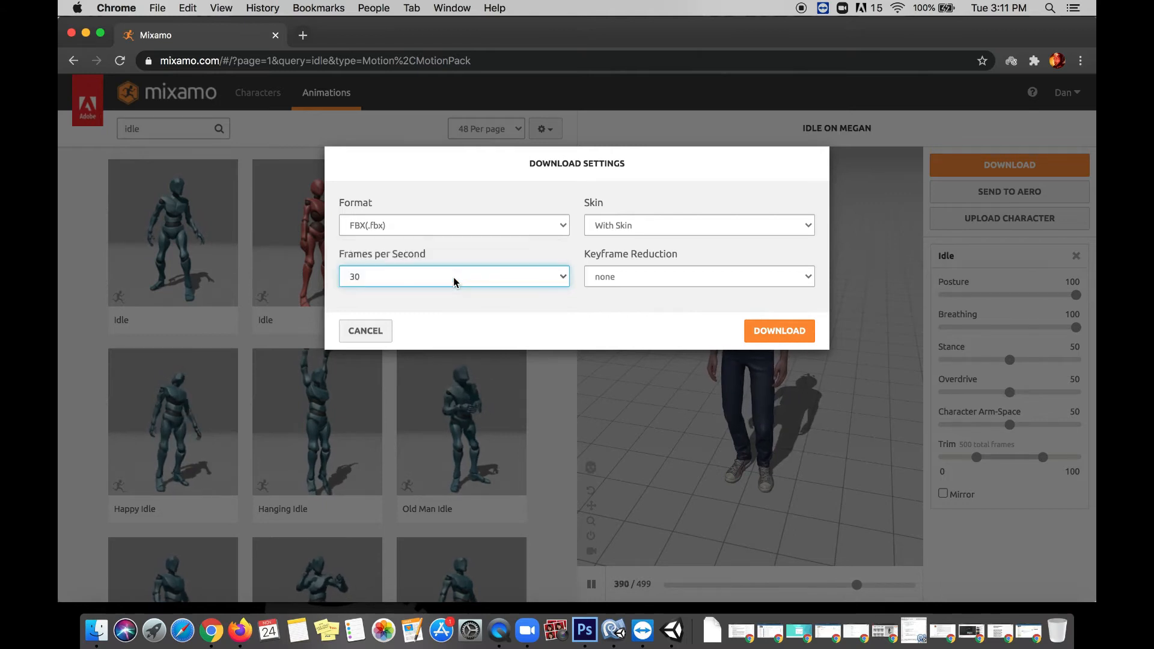
pyautogui.click(685, 223)
pyautogui.click(688, 226)
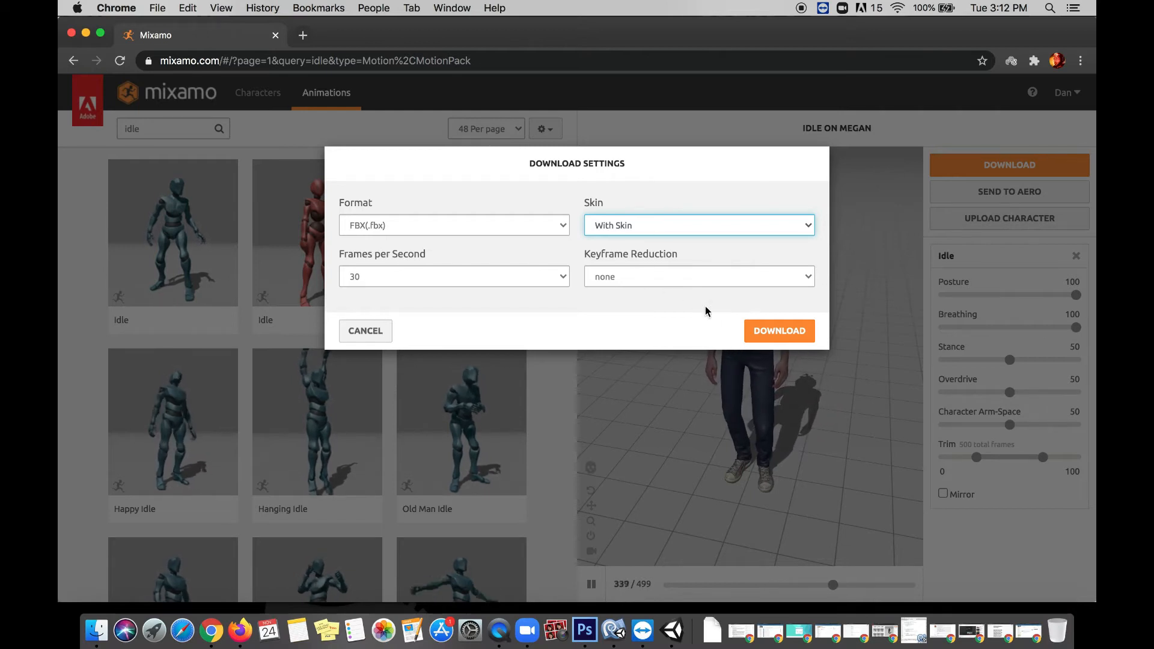
pyautogui.click(779, 332)
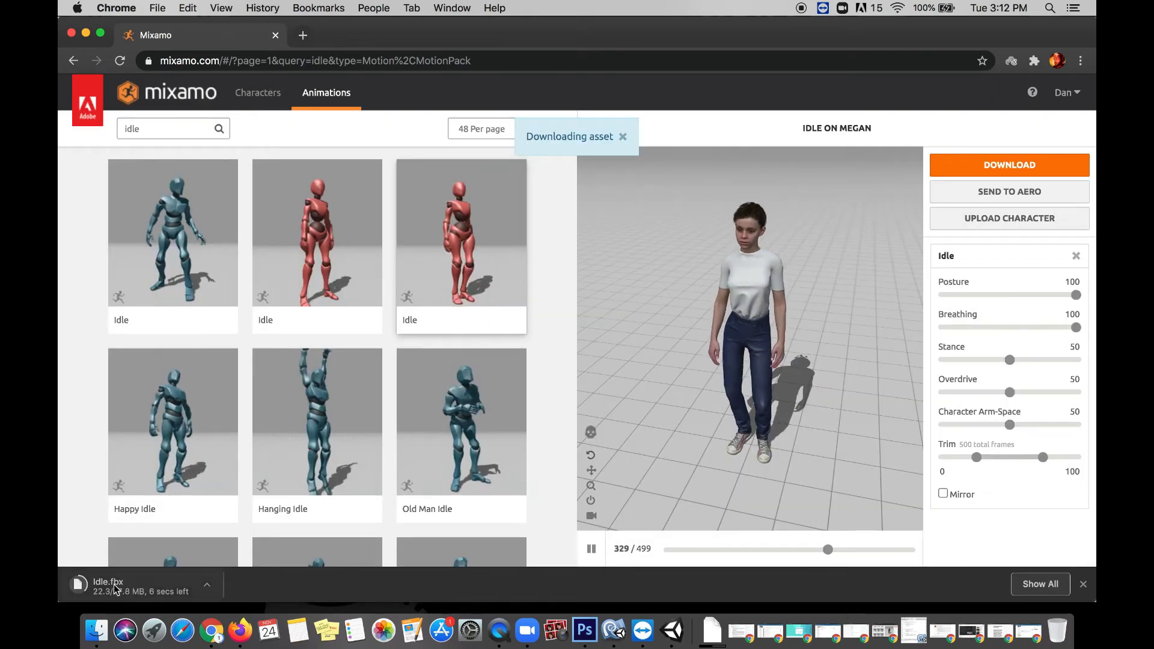
pyautogui.click(206, 586)
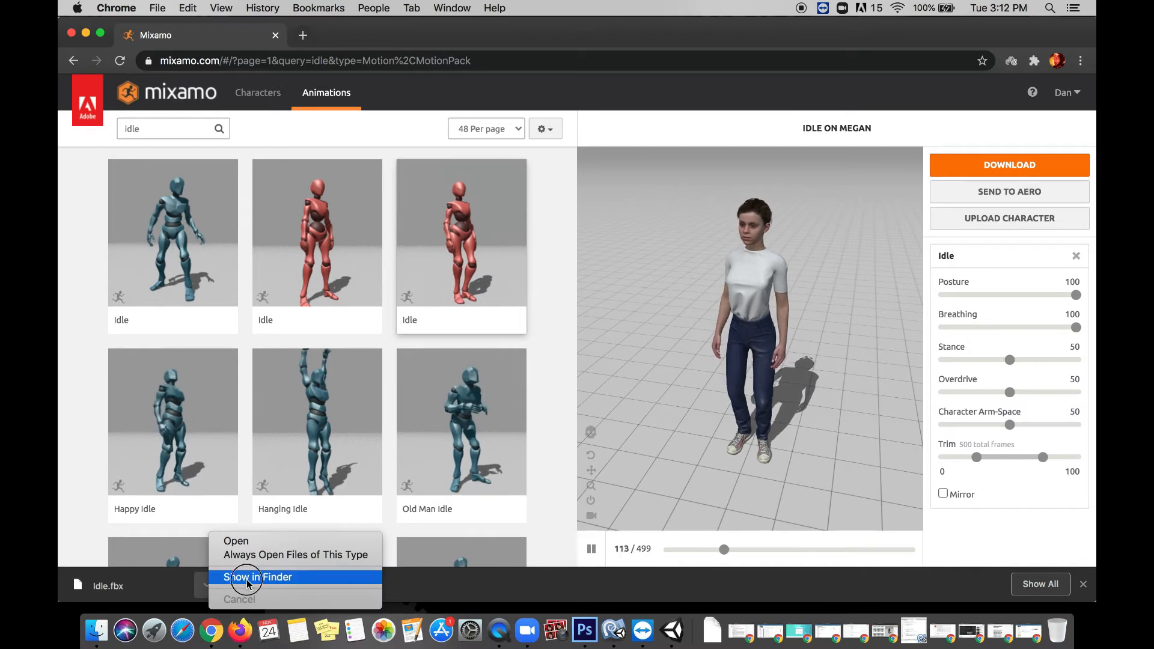
pyautogui.click(231, 577)
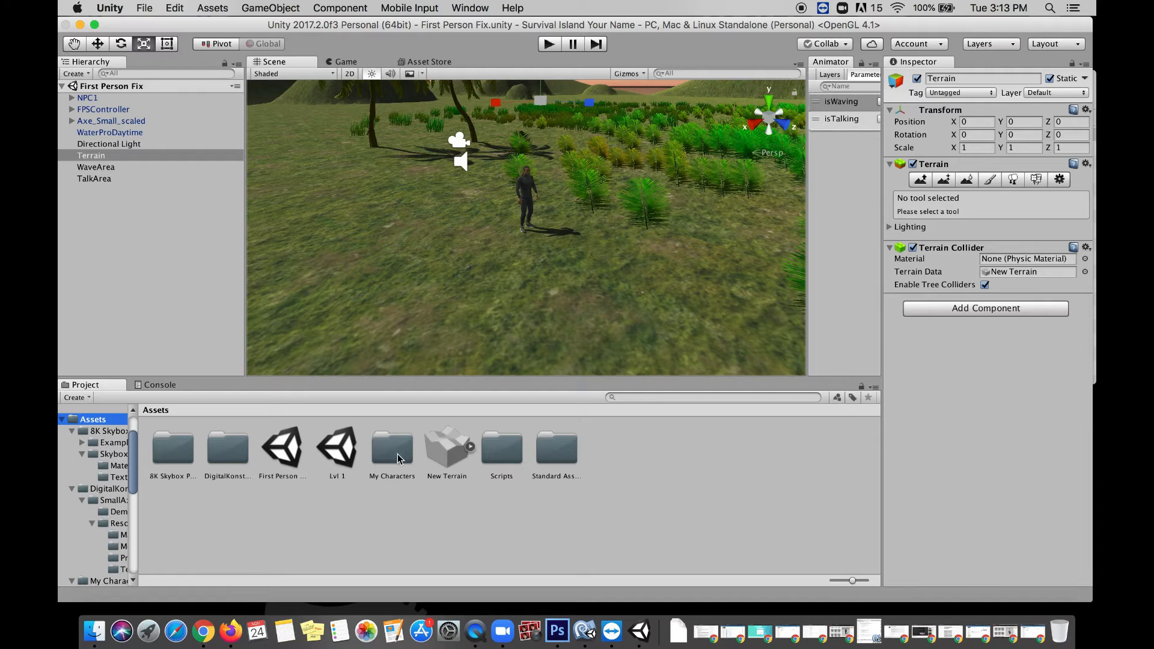
# Step: Switch to Unity and create a folder named NPC2 inside the My Characters assets folder
pyautogui.doubleClick(398, 456)
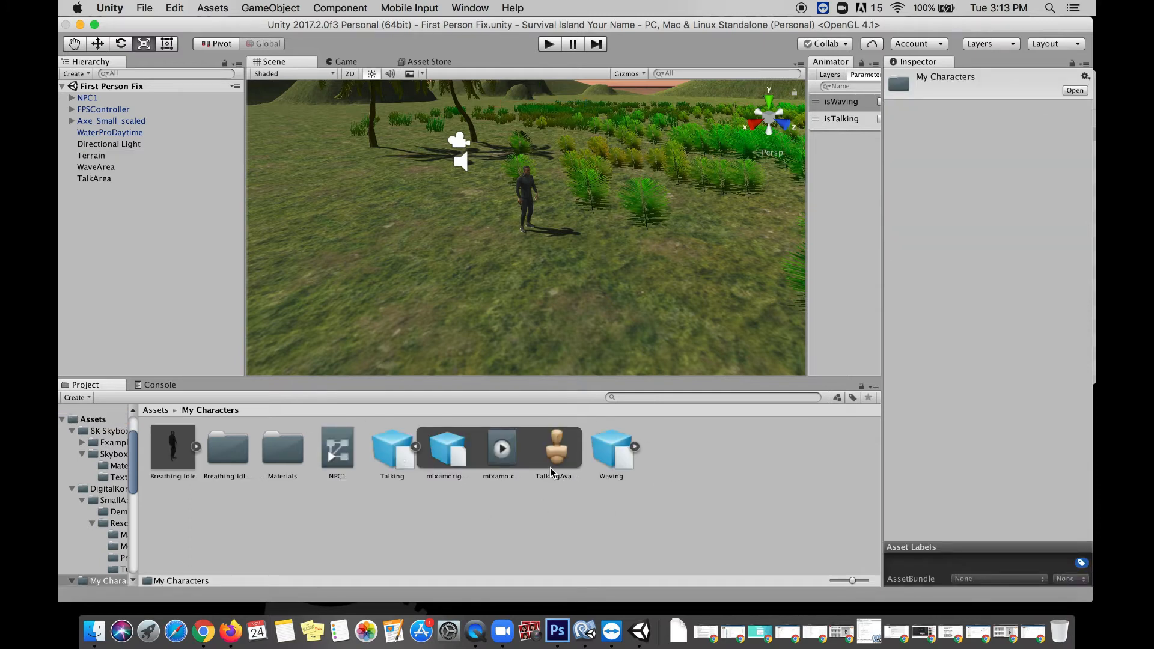
pyautogui.rightClick(697, 464)
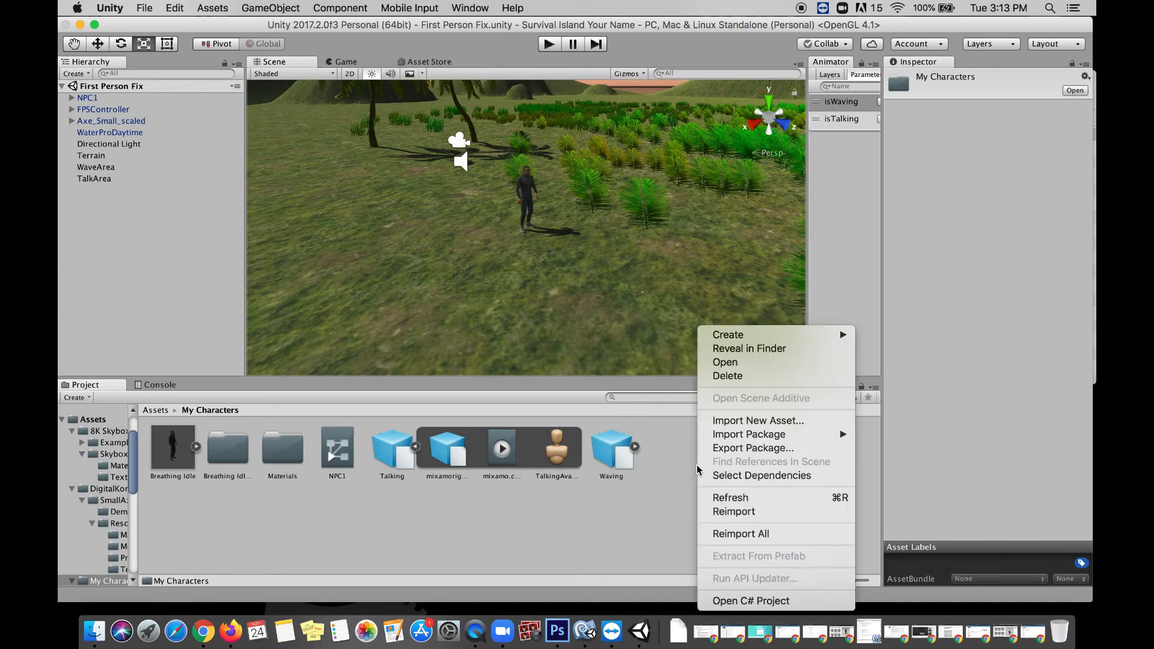
pyautogui.moveTo(765, 340)
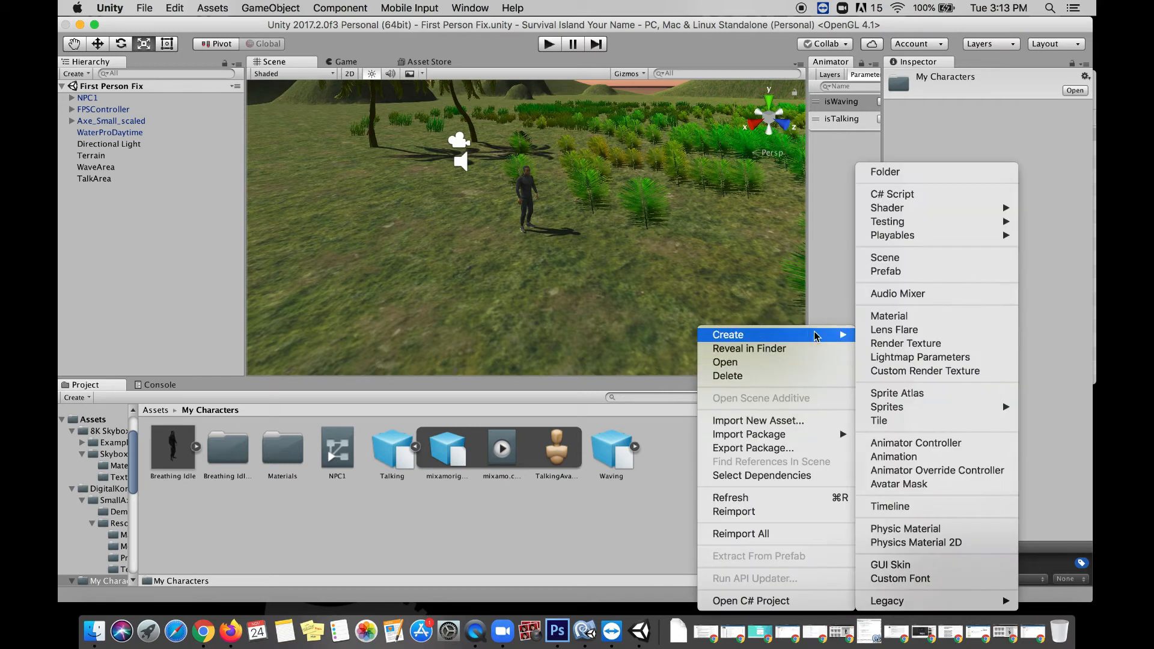
pyautogui.click(901, 172)
pyautogui.write('NPC2')
pyautogui.press('Return')
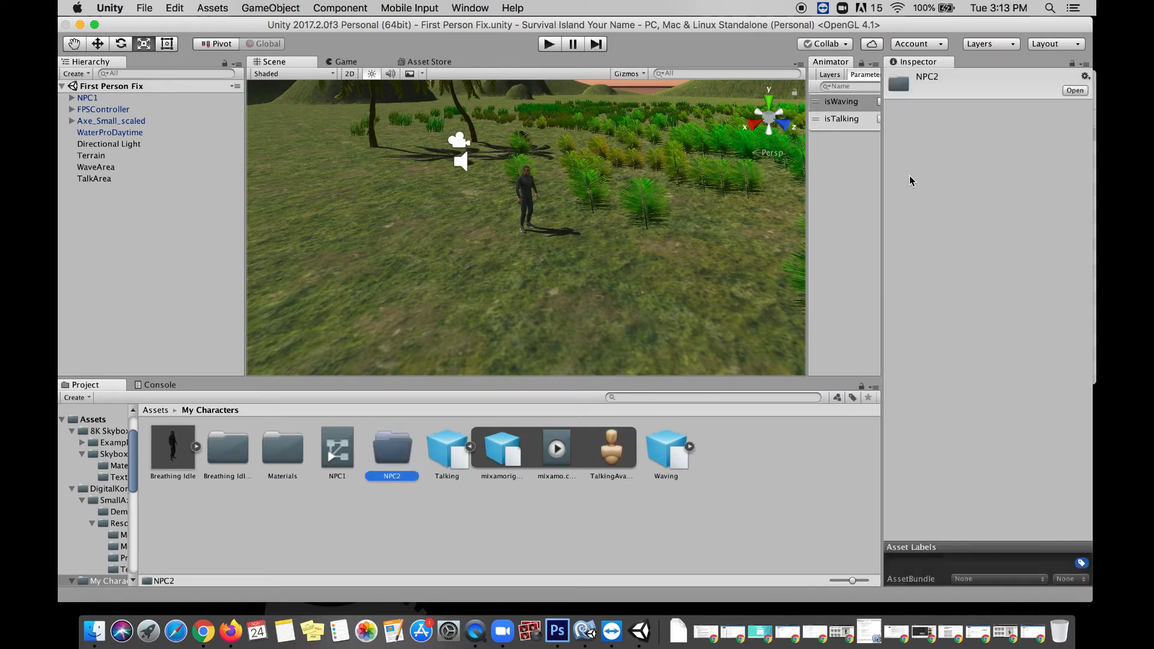
# Step: Import Idle.fbx from the Downloads folder into the NPC2 project folder
pyautogui.doubleClick(396, 451)
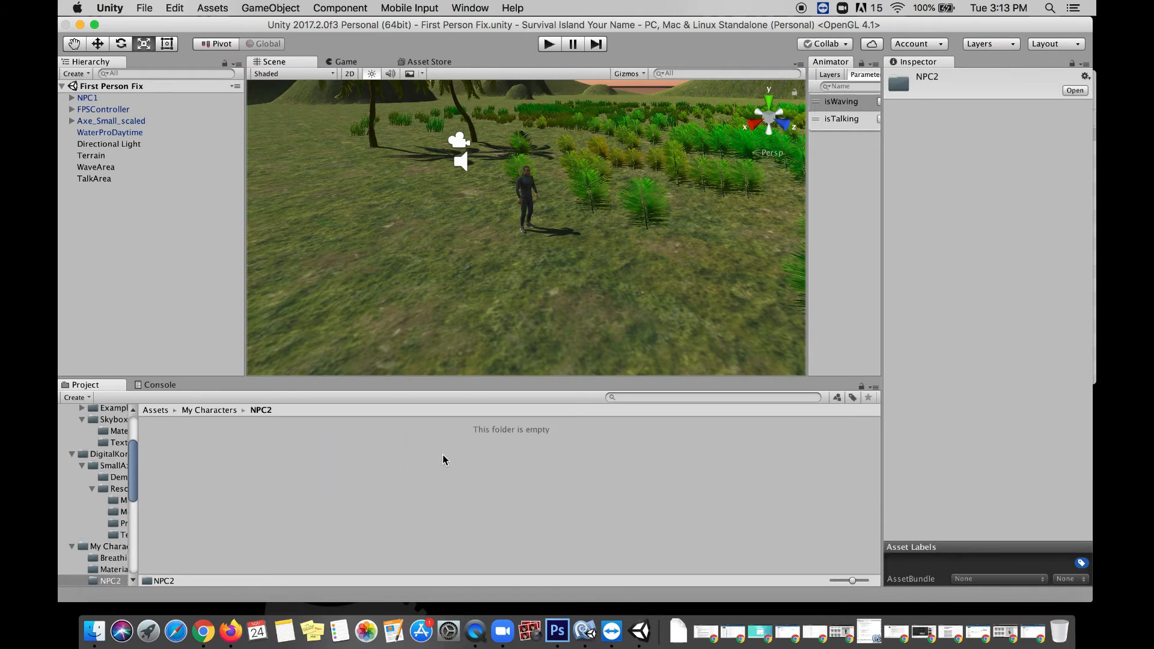
pyautogui.click(94, 631)
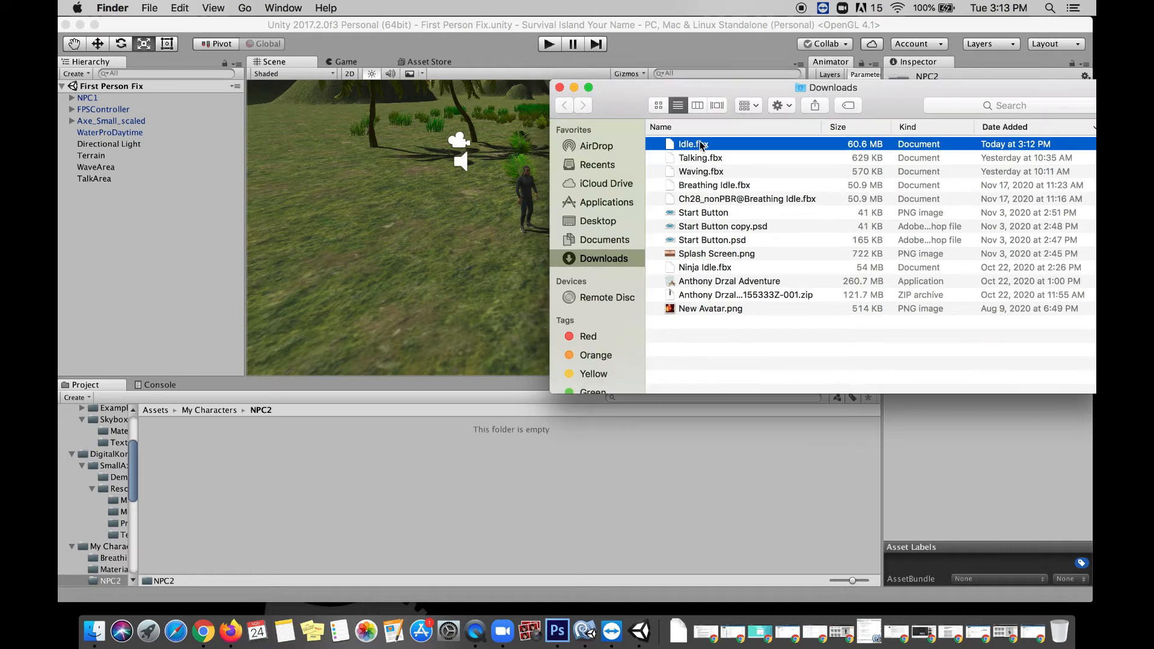
pyautogui.moveTo(702, 146); pyautogui.dragTo(381, 489)
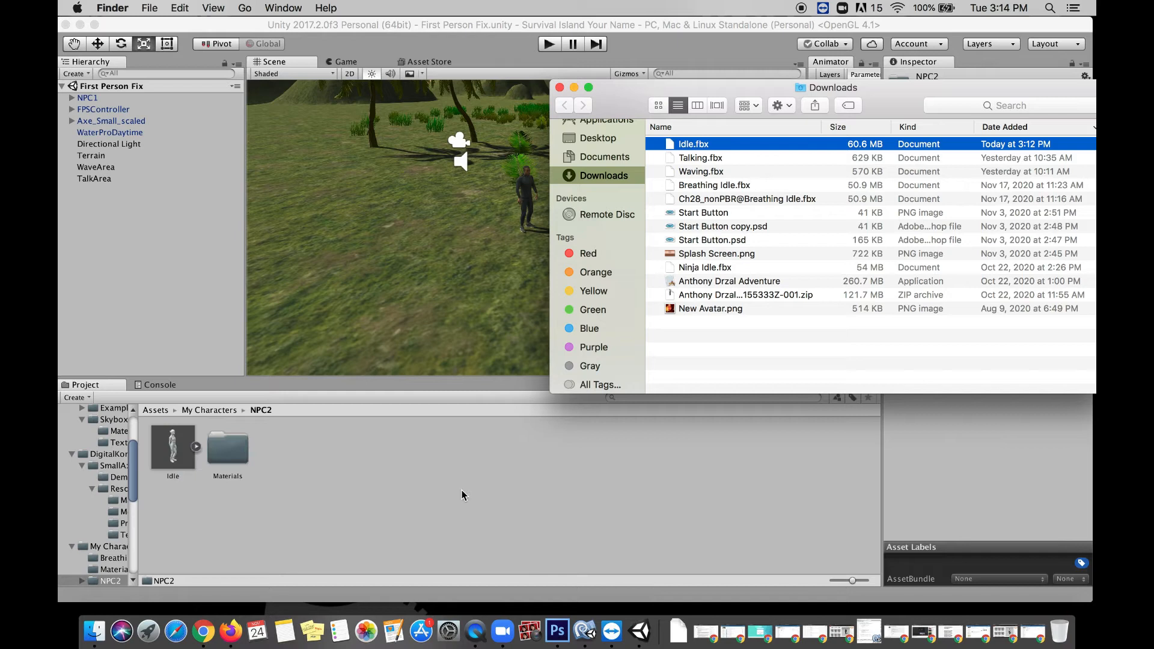
pyautogui.click(574, 88)
# Step: Place the imported Idle model in the scene on the grass beside the existing NPC1 character
pyautogui.moveTo(173, 447); pyautogui.dragTo(496, 242)
pyautogui.scroll(5, 542, 157)
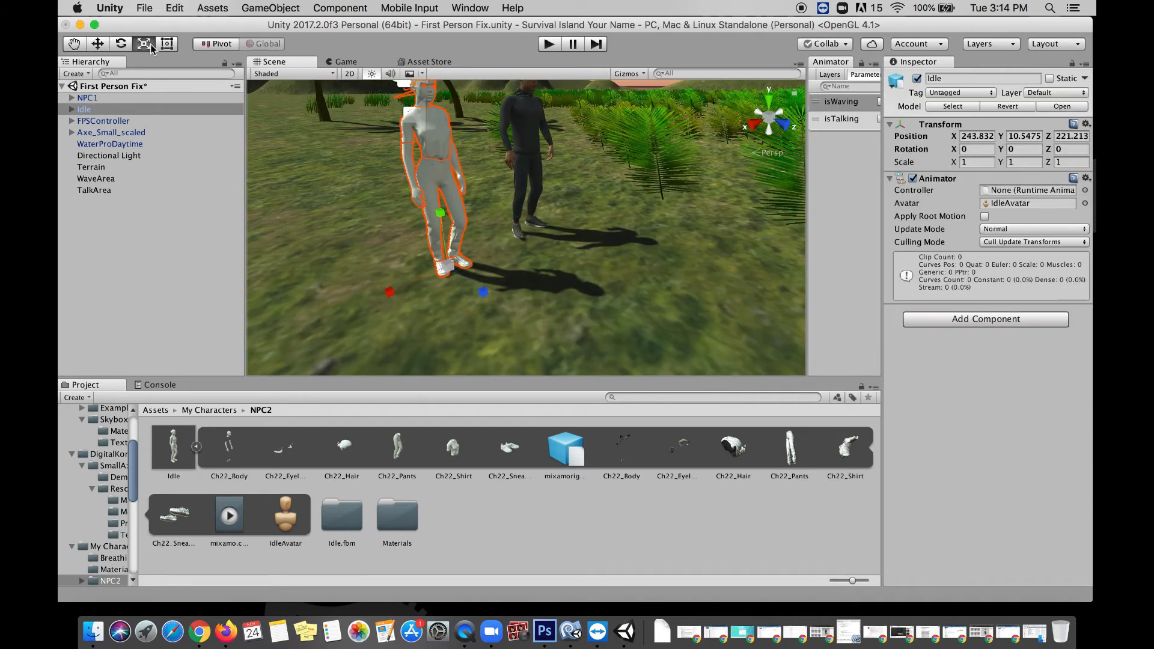
pyautogui.click(73, 44)
pyautogui.scroll(10, 384, 265)
pyautogui.moveTo(386, 265); pyautogui.dragTo(570, 223)
pyautogui.scroll(-10, 569, 224)
pyautogui.scroll(10, 570, 224)
pyautogui.scroll(-3, 570, 224)
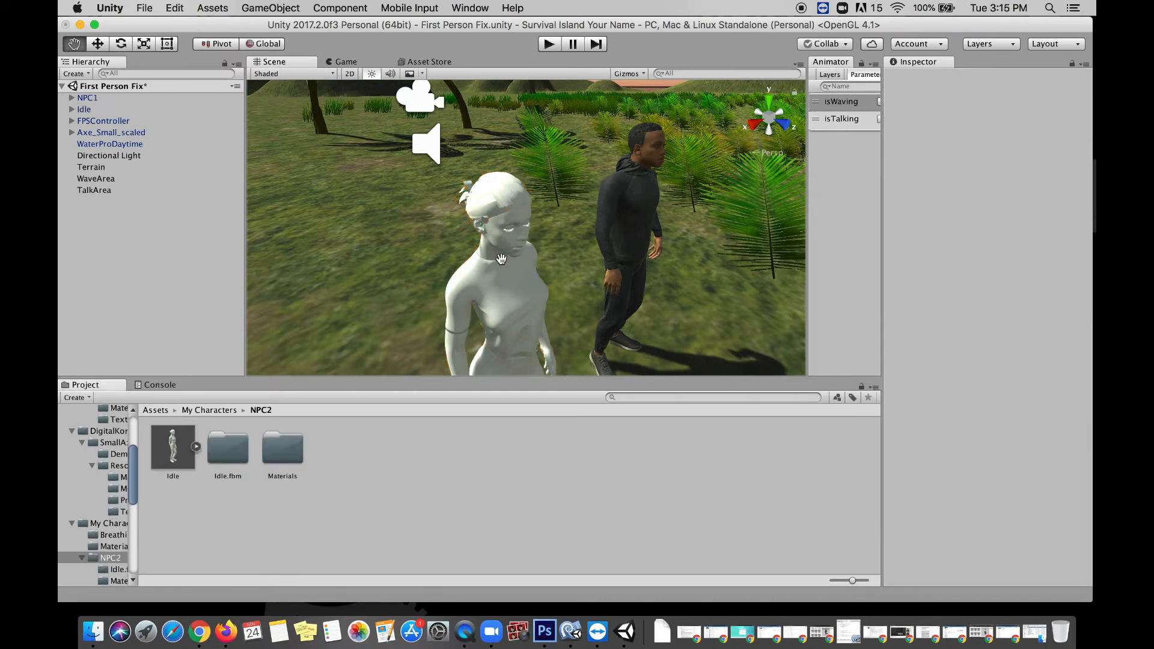
# Step: Show the textures in the Idle.fbm folder and rename the Idle object in the scene hierarchy as NPC2
pyautogui.doubleClick(229, 450)
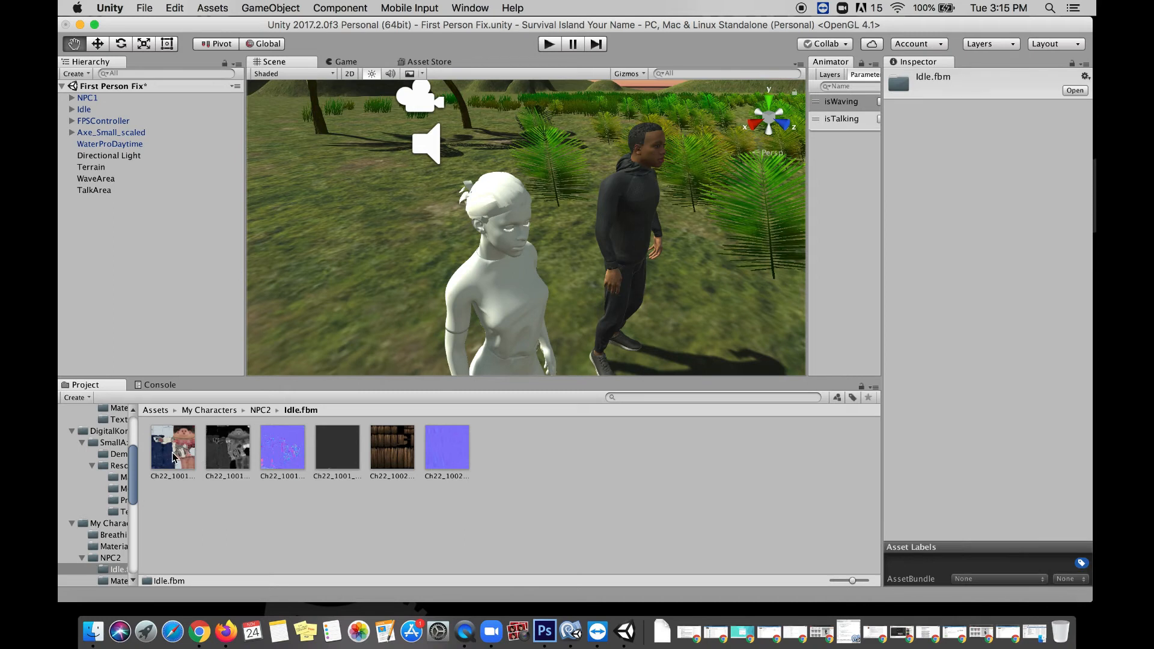
pyautogui.click(86, 110)
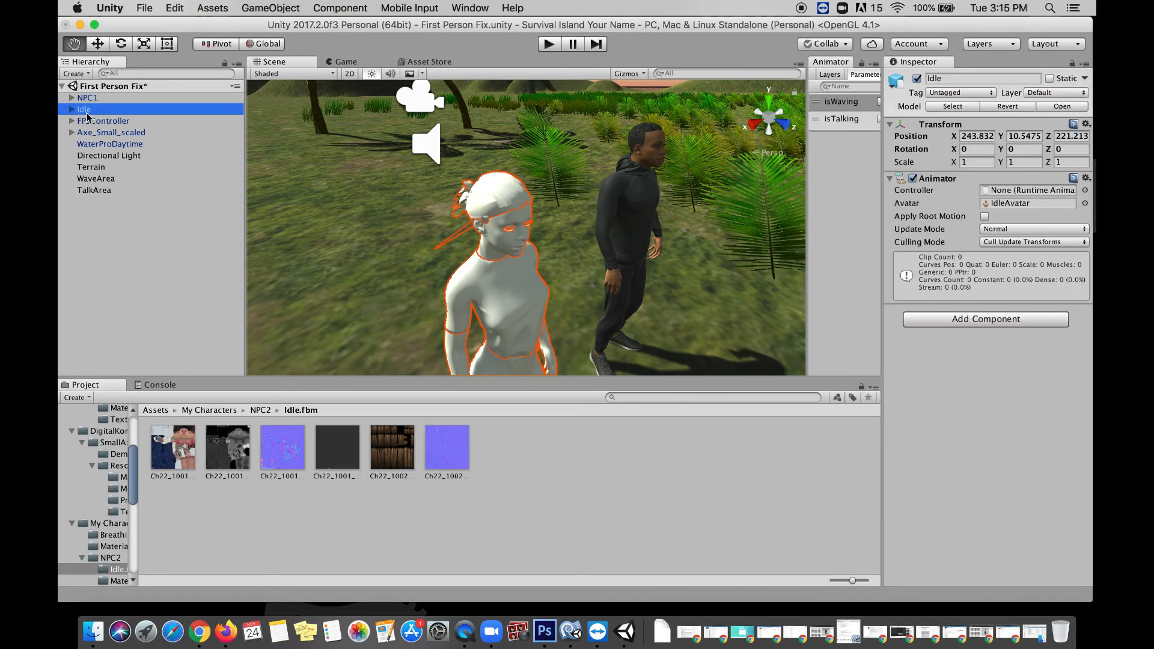
pyautogui.click(88, 113)
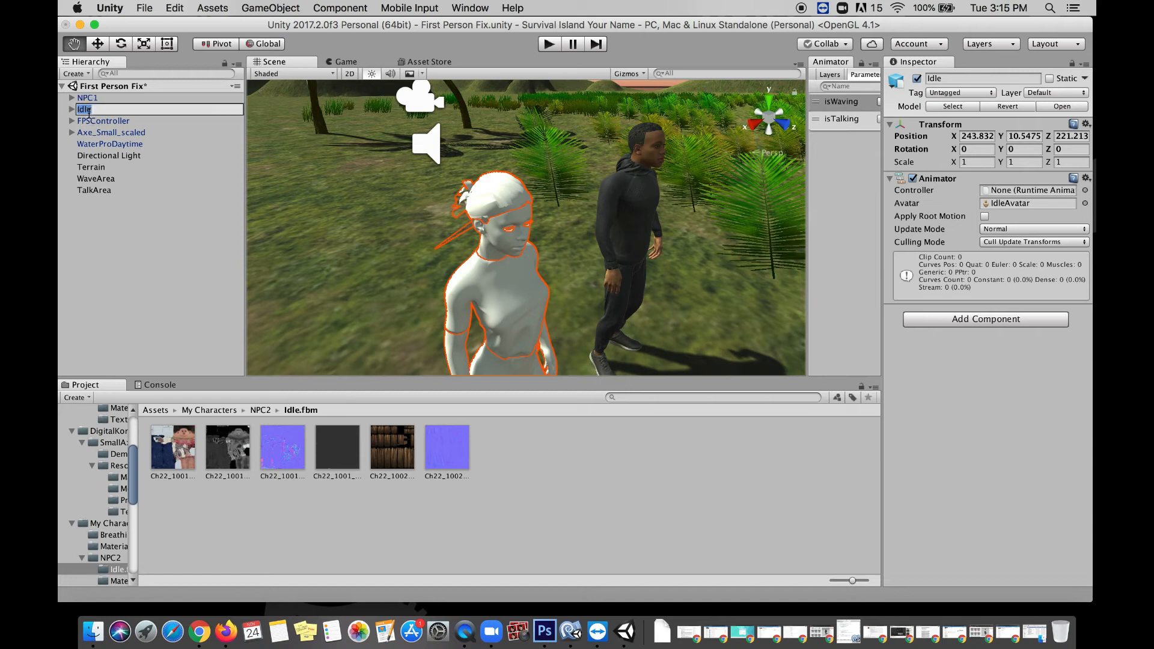
pyautogui.write('NPC2')
pyautogui.press('Return')
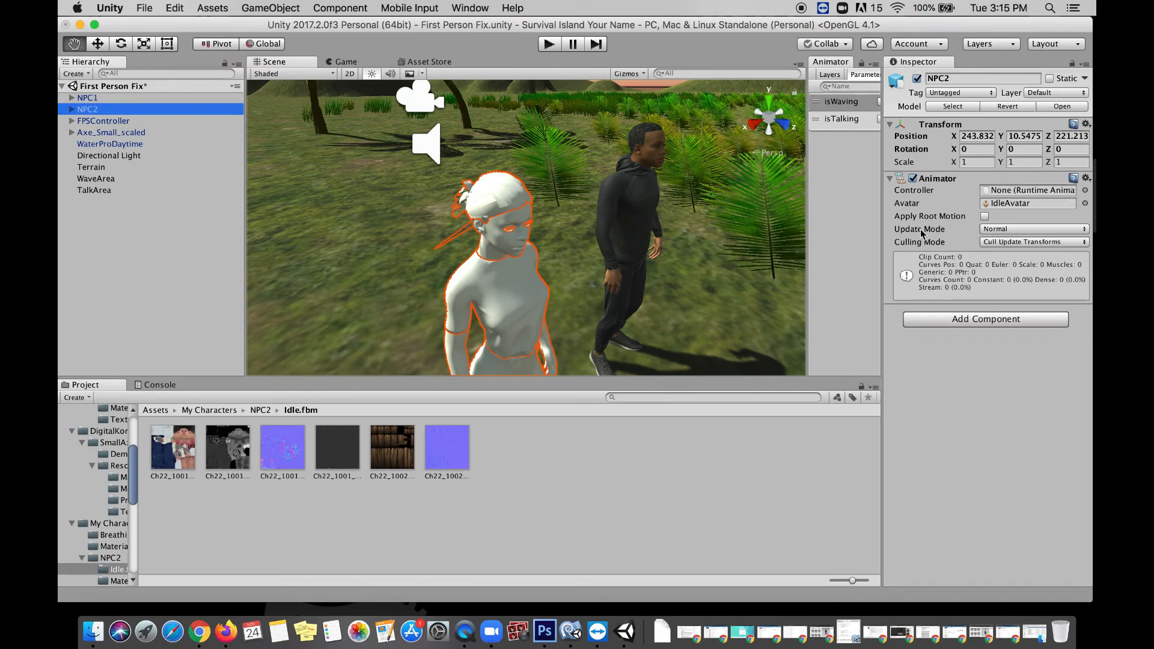
# Step: Assign the coloured skin-and-clothing Ch22_1001 texture as the Albedo map of Ch22_Body's Ch22_1001_Diffuse material
pyautogui.click(71, 109)
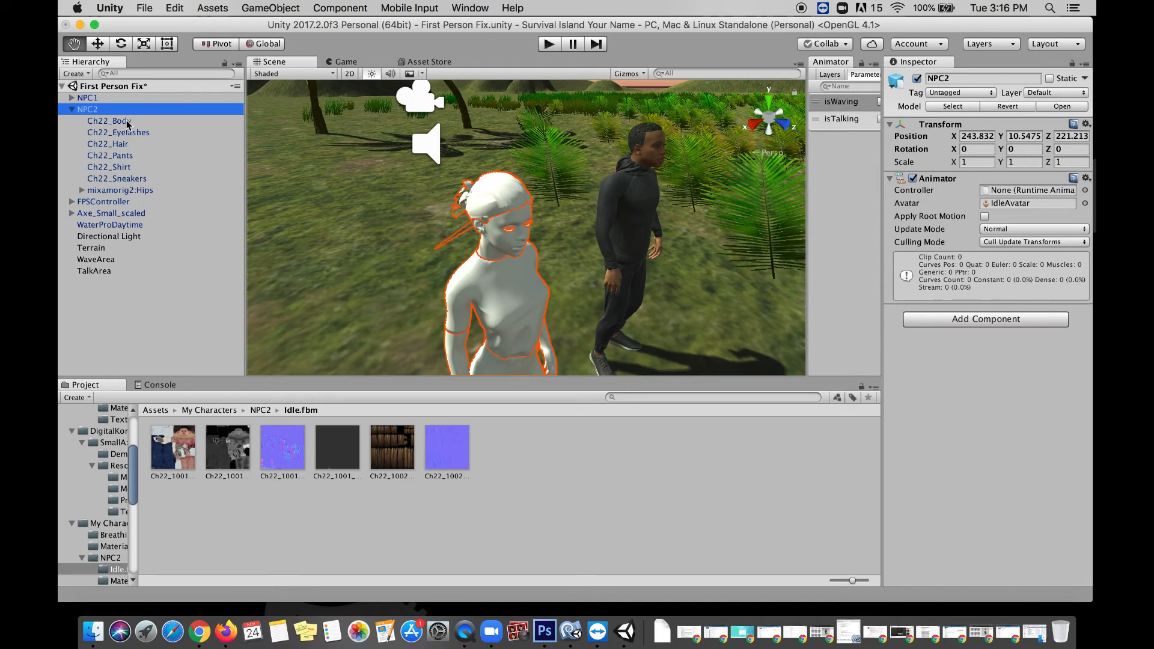
pyautogui.click(109, 121)
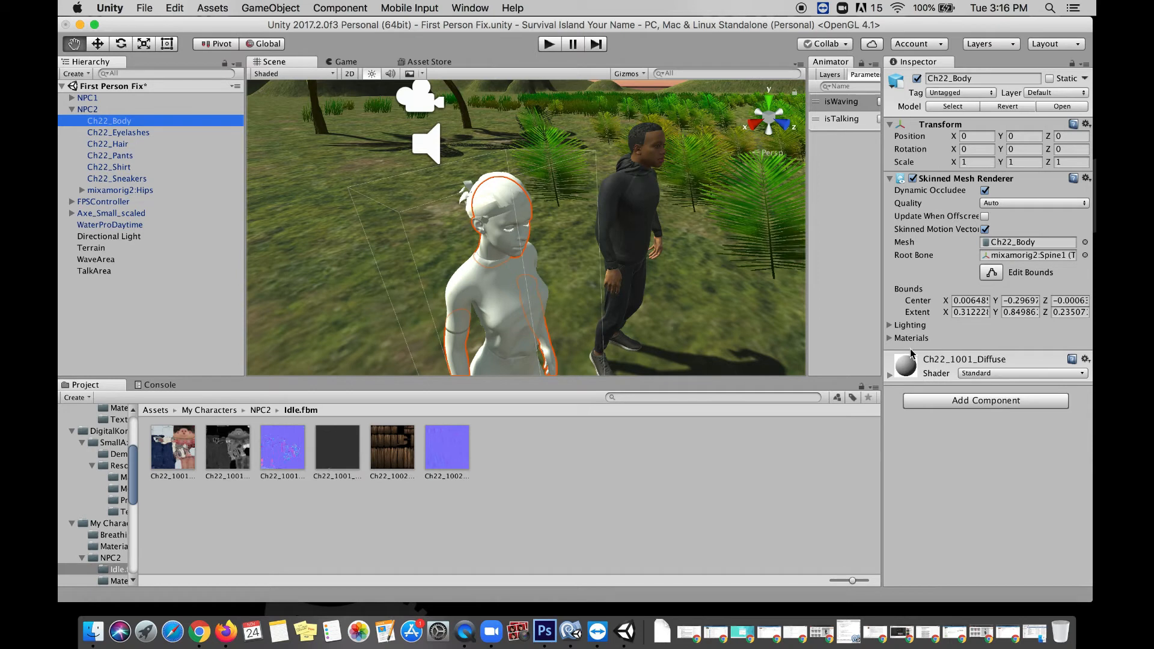
pyautogui.click(889, 376)
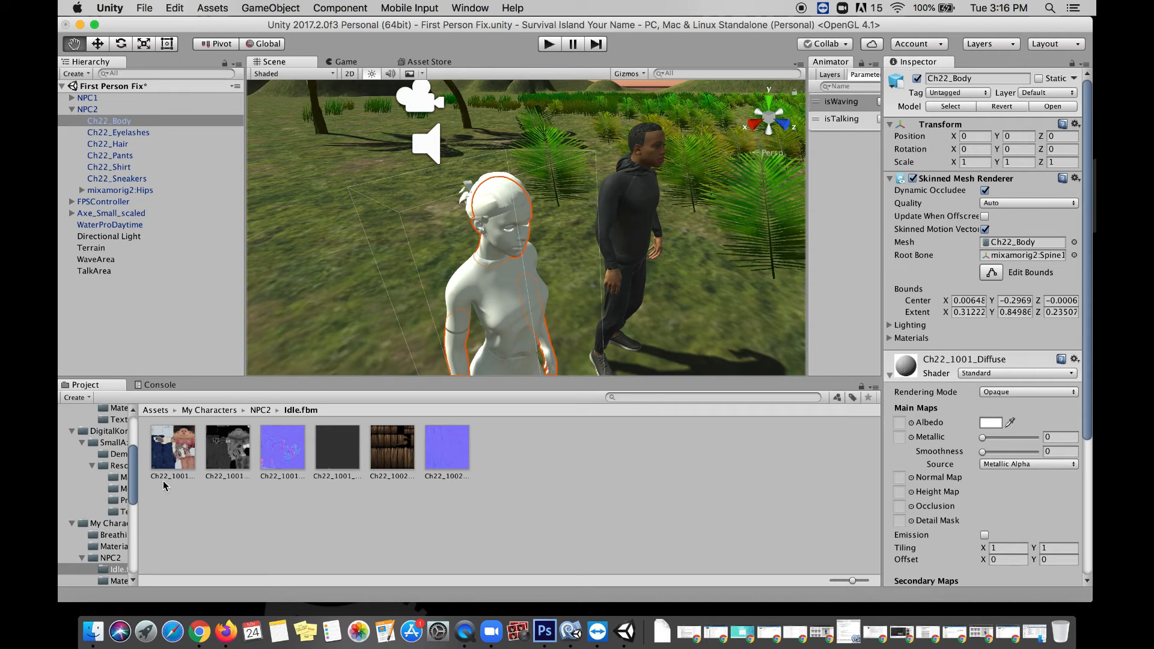
pyautogui.moveTo(186, 456); pyautogui.dragTo(900, 423)
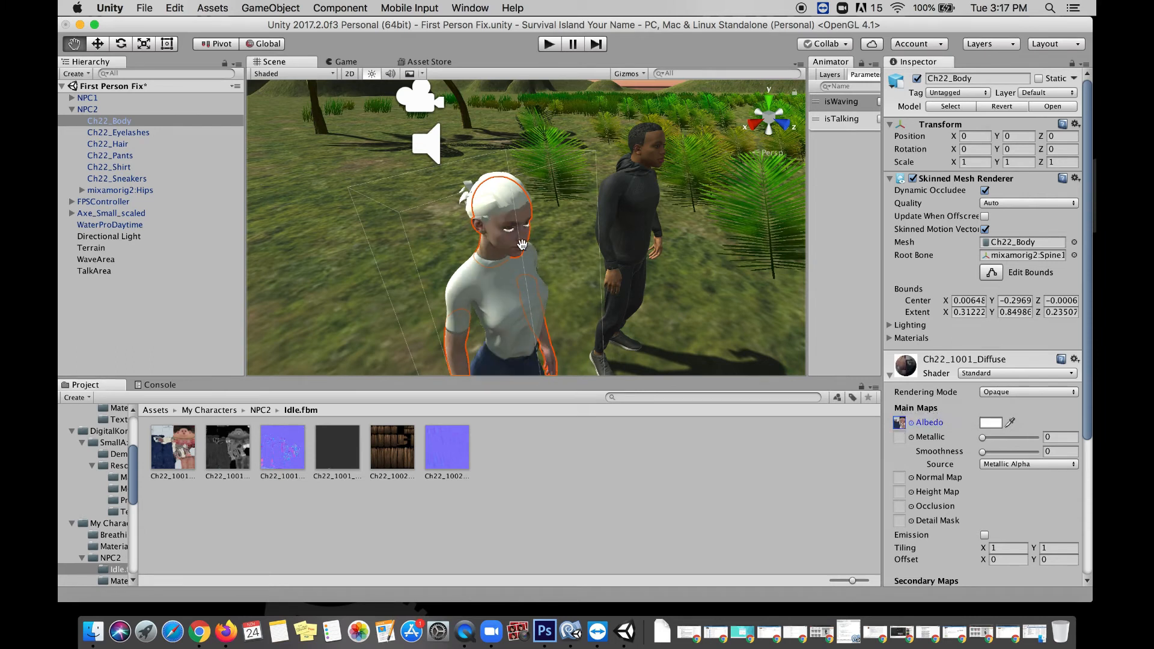
pyautogui.press('ctrl')
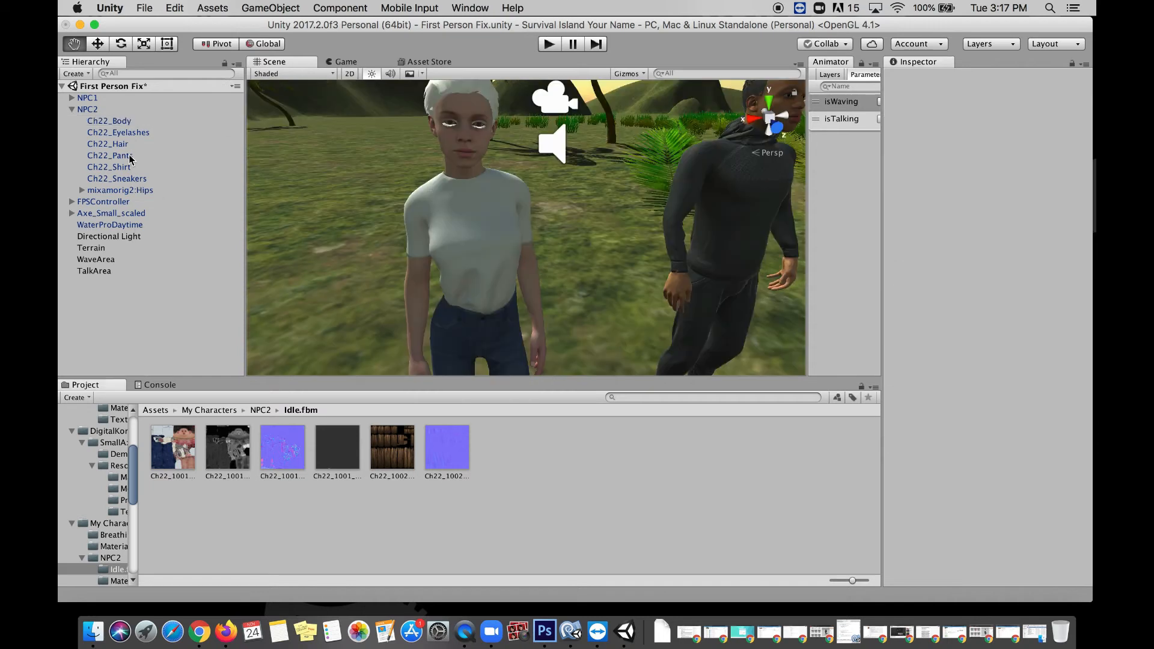
# Step: Assign the brown hair Ch22_1002 texture as the Albedo map of Ch22_Eyelashes' Ch22_1002_Diffuse material
pyautogui.click(129, 134)
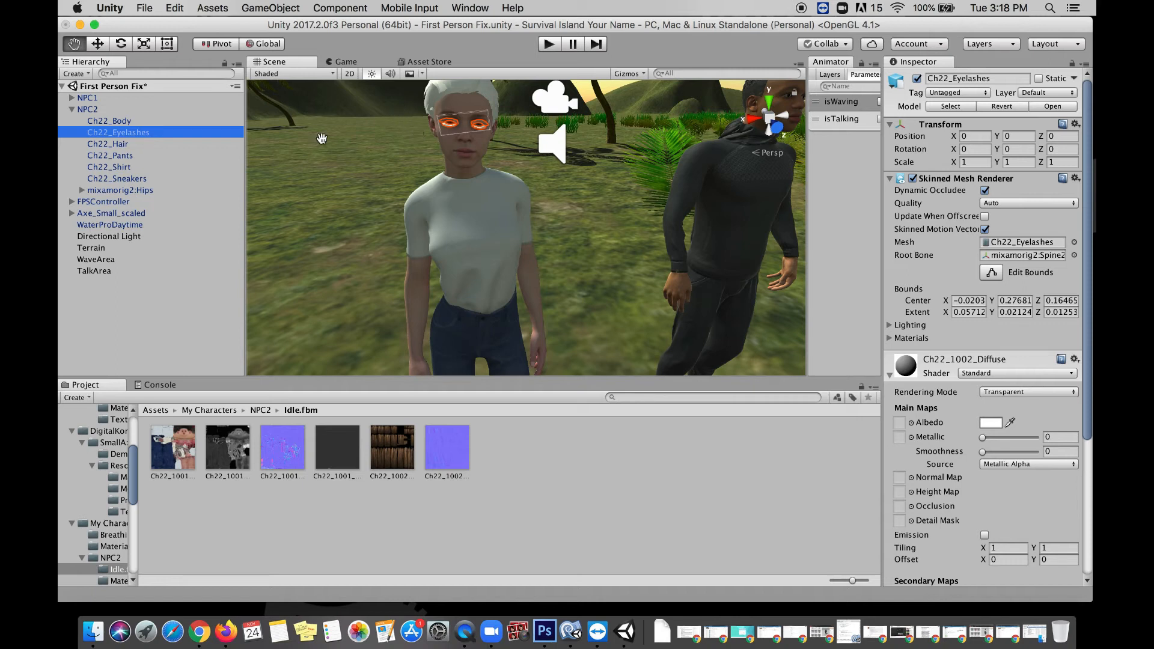
pyautogui.click(393, 449)
pyautogui.moveTo(392, 448); pyautogui.dragTo(846, 443)
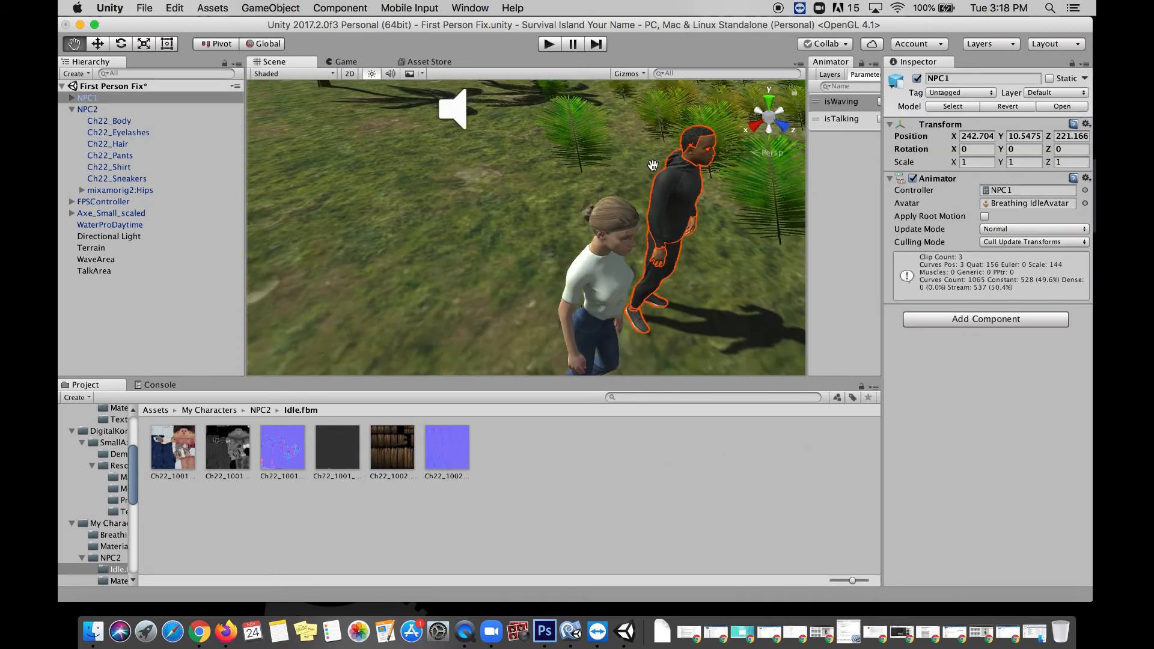
# Step: Examine the textured face, hair and clothing of NPC2 from several angles and distances
pyautogui.scroll(-5, 653, 165)
pyautogui.scroll(8, 652, 165)
pyautogui.scroll(-5, 653, 165)
pyautogui.keyDown('alt'); pyautogui.moveTo(632, 137); pyautogui.dragTo(547, 145); pyautogui.keyUp('alt')
pyautogui.scroll(-3, 546, 145)
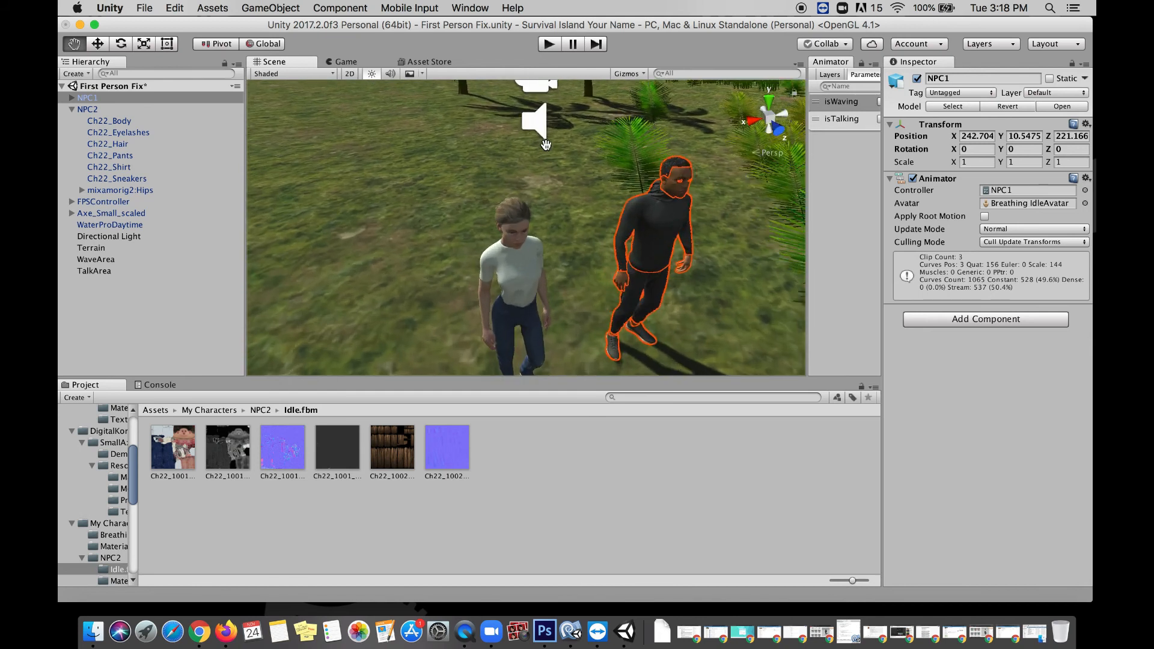
pyautogui.scroll(5, 545, 145)
pyautogui.scroll(-6, 546, 145)
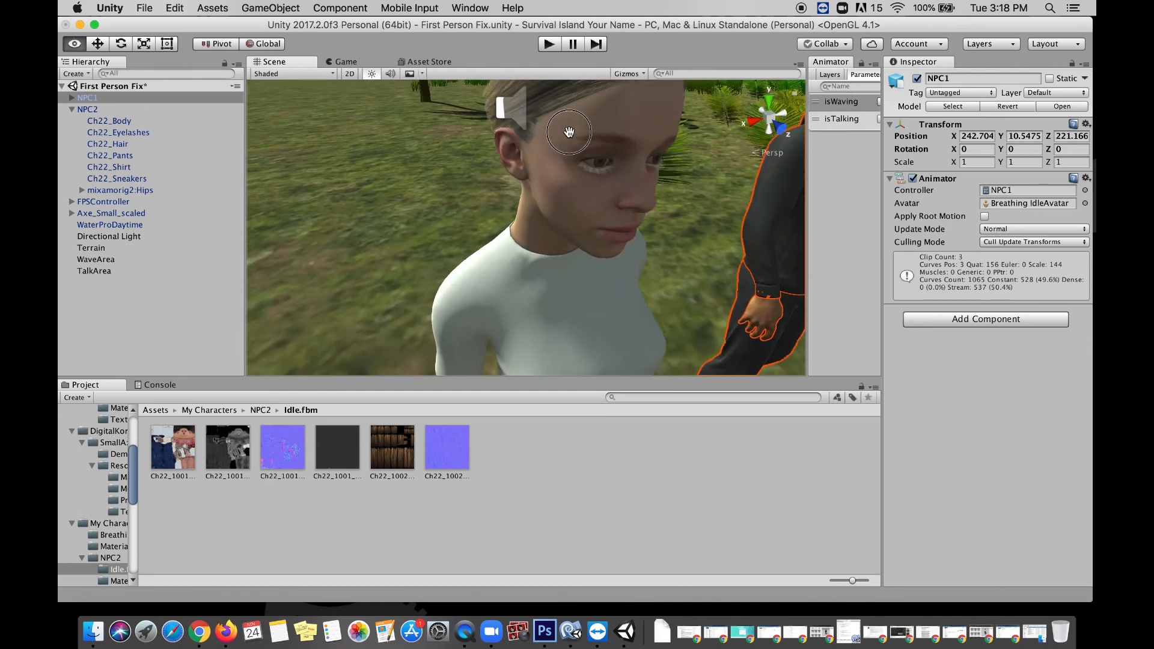
# Step: Assign the greyscale Ch22_1001 texture as the Metallic map of Ch22_Body's Ch22_1001_Diffuse material
pyautogui.click(108, 143)
pyautogui.click(132, 123)
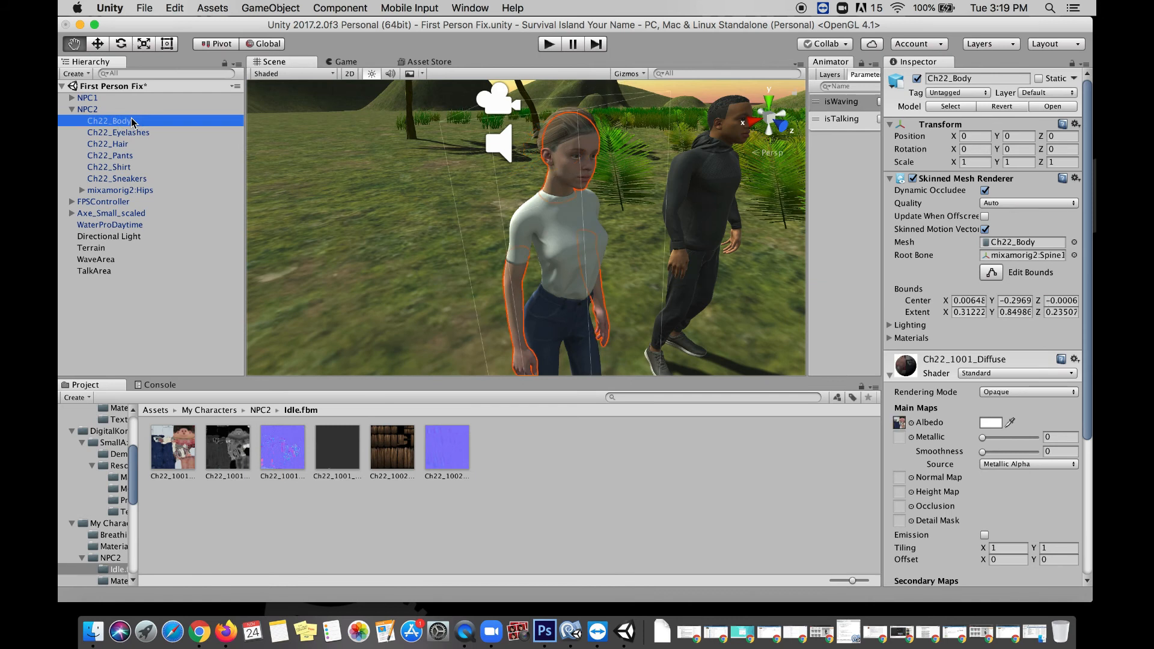
pyautogui.keyDown('alt'); pyautogui.moveTo(637, 168); pyautogui.dragTo(642, 180); pyautogui.keyUp('alt')
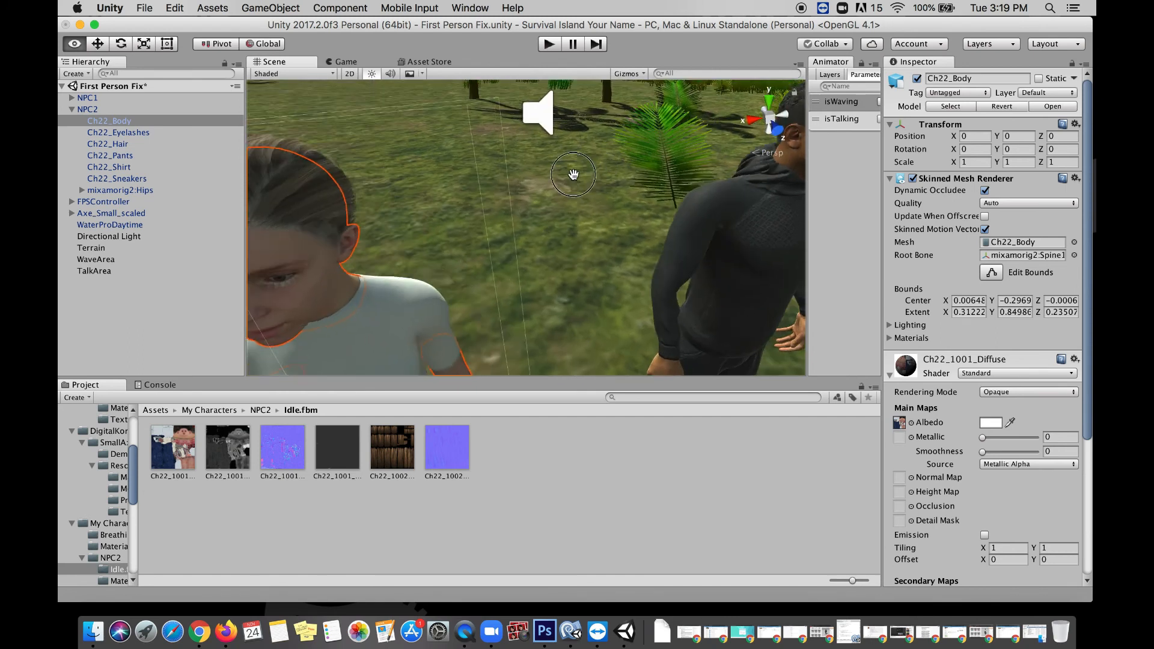
pyautogui.keyDown('alt'); pyautogui.moveTo(503, 193); pyautogui.dragTo(661, 146); pyautogui.keyUp('alt')
pyautogui.scroll(-6, 662, 147)
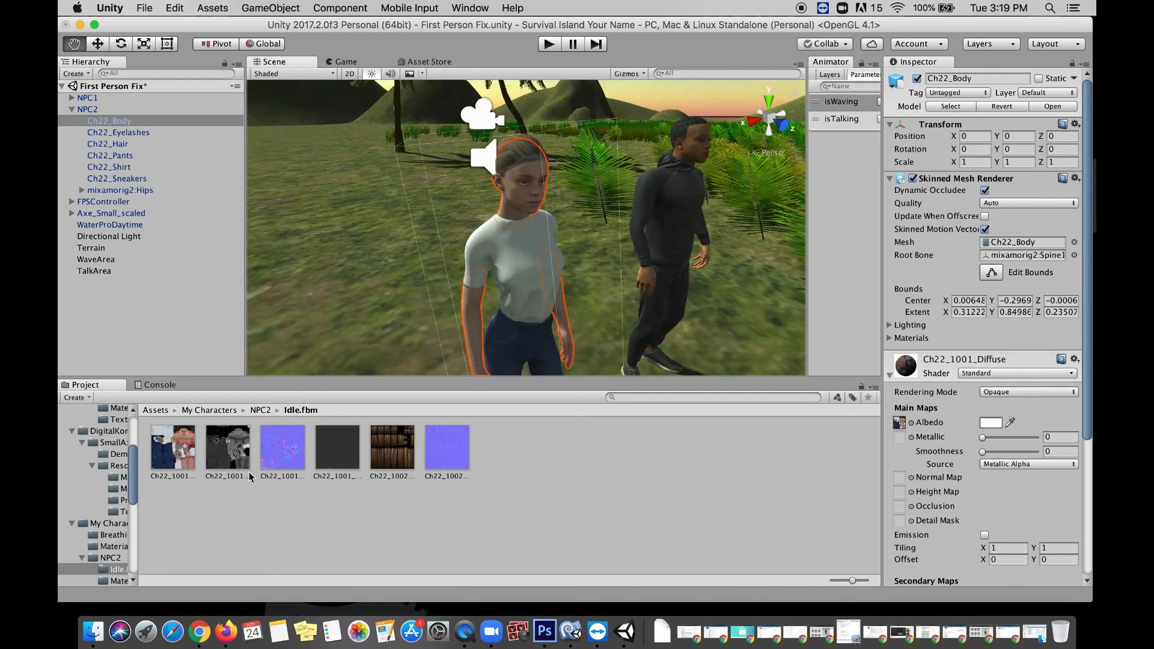
pyautogui.moveTo(226, 452); pyautogui.dragTo(896, 444)
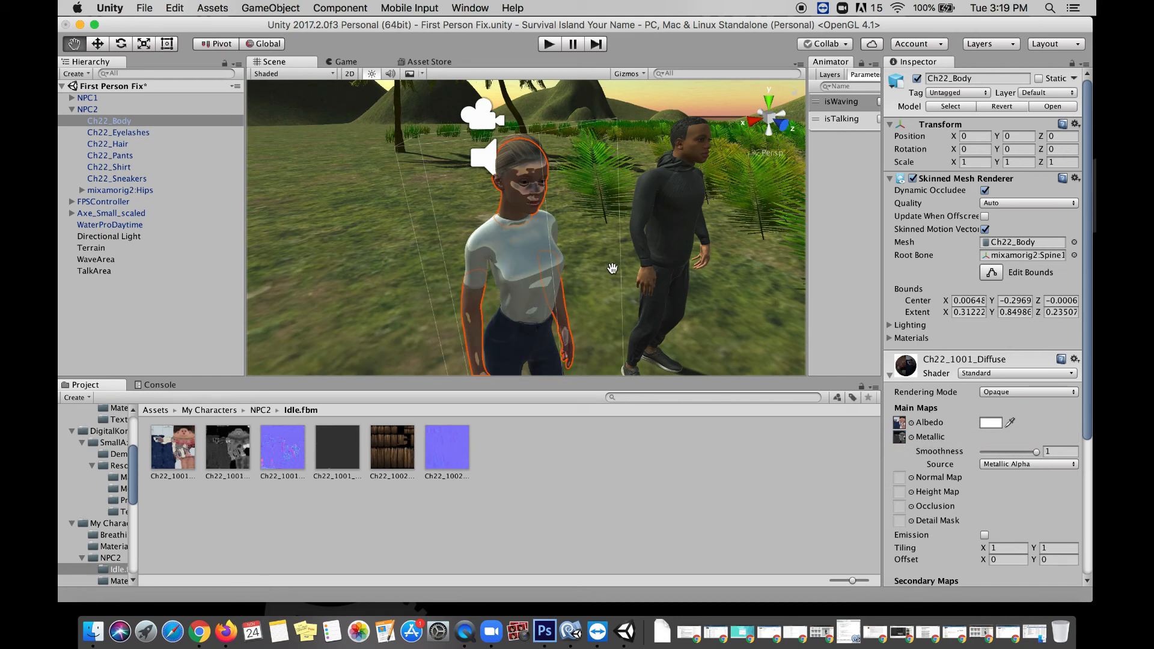
pyautogui.scroll(-3, 510, 147)
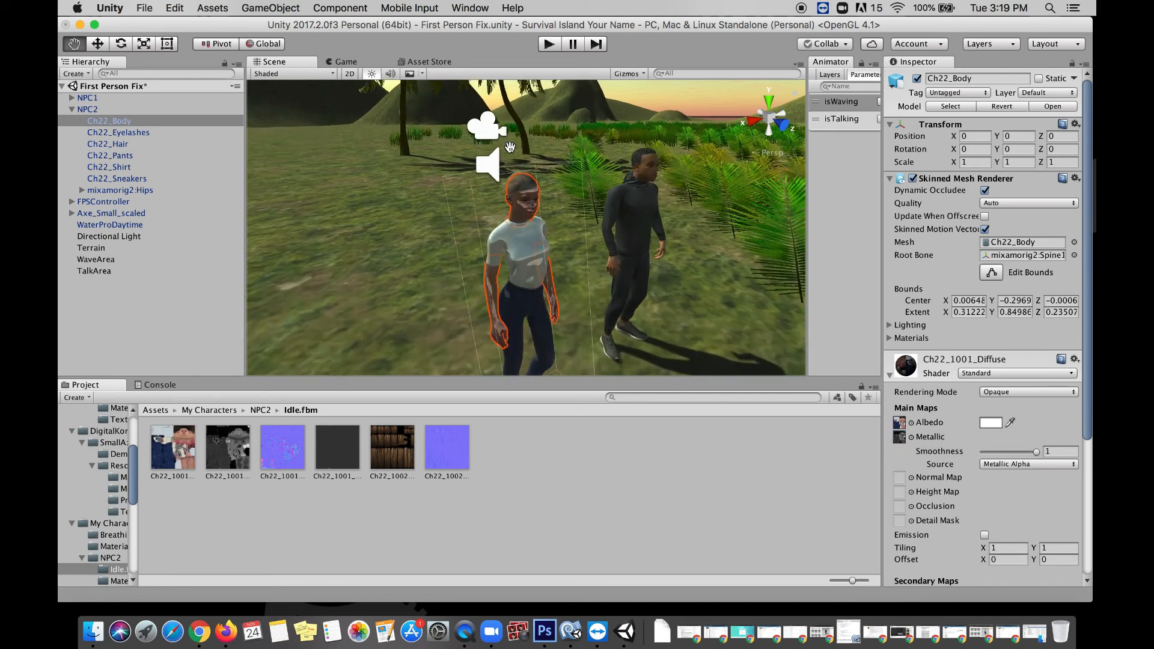
# Step: Lower the Smoothness of Ch22_Body's Ch22_1001_Diffuse material to 0.1 and check NPC2's less glossy skin and clothing
pyautogui.scroll(5, 509, 147)
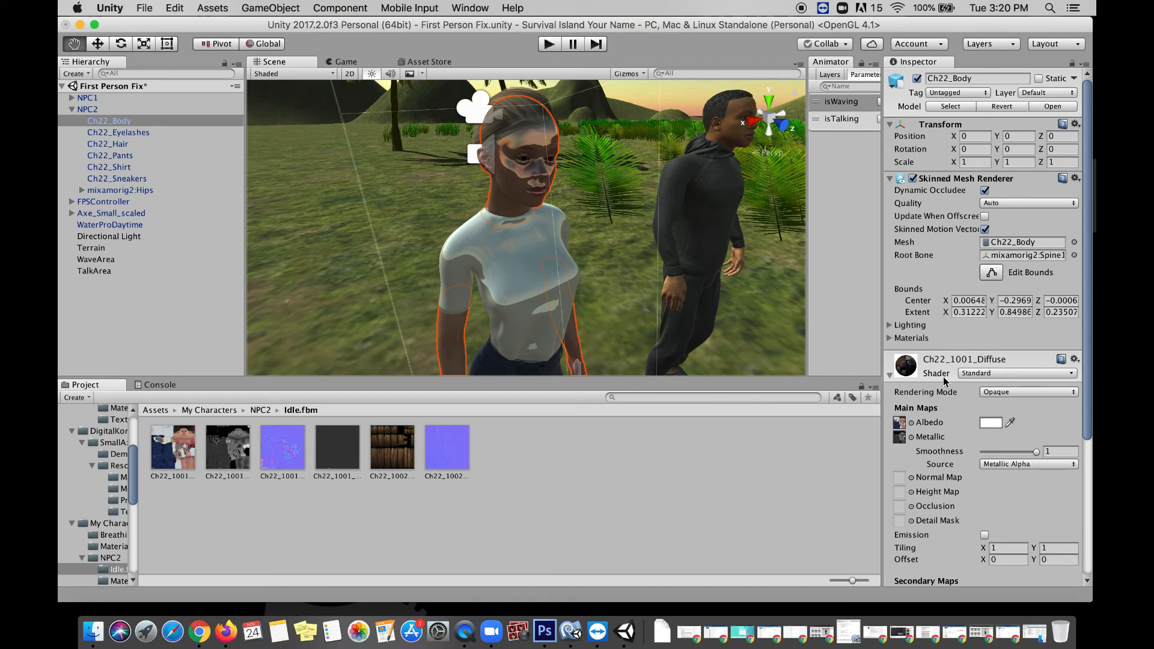
pyautogui.click(1036, 455)
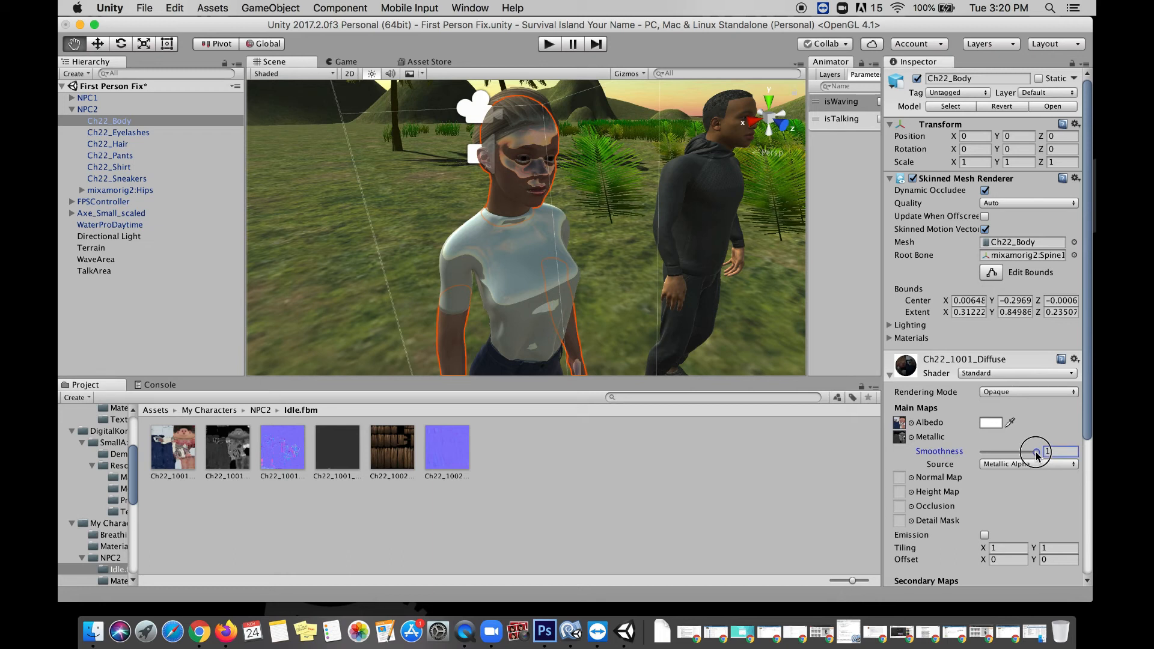
pyautogui.moveTo(1036, 455); pyautogui.dragTo(1020, 453)
pyautogui.click(1018, 452)
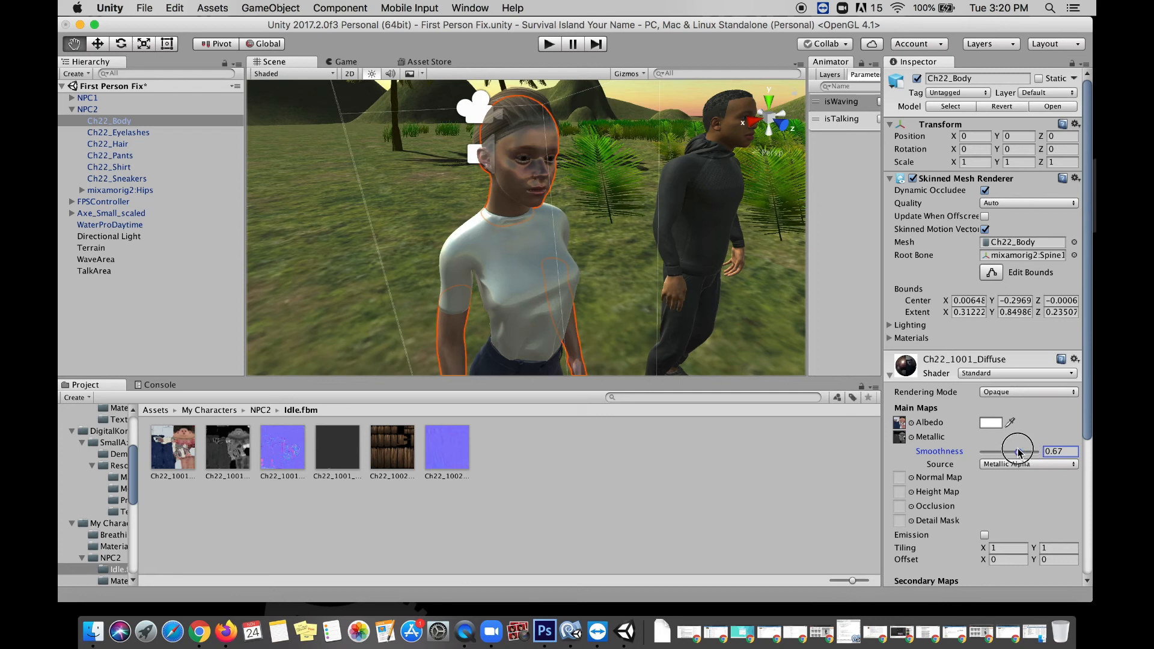
pyautogui.moveTo(1019, 452); pyautogui.dragTo(987, 456)
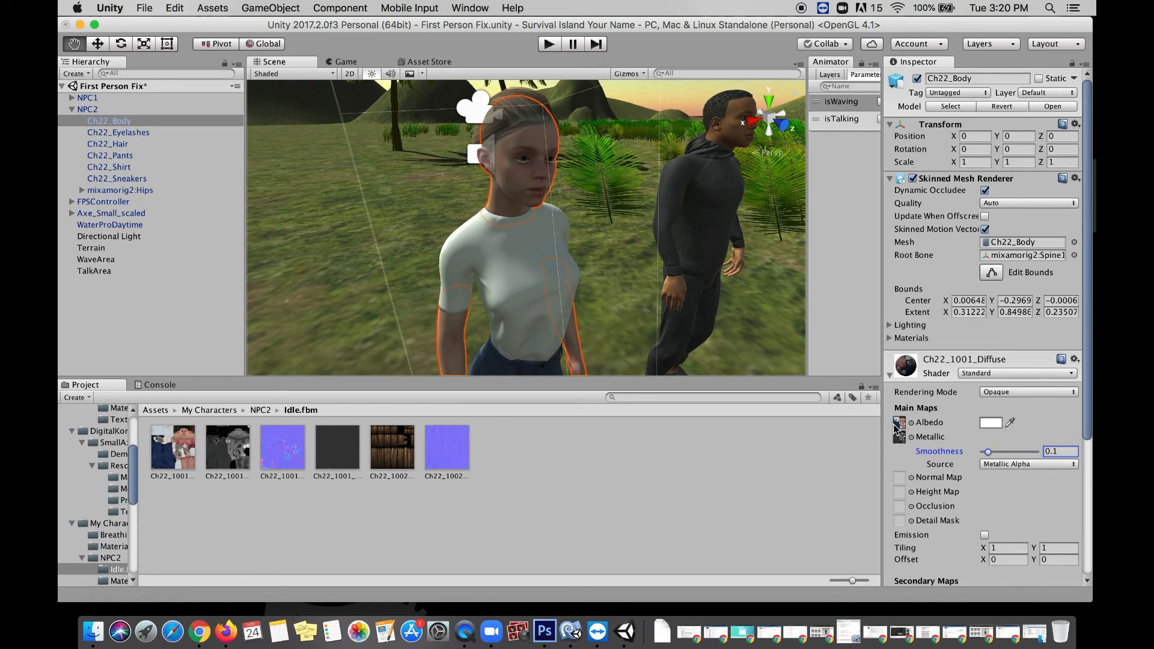
pyautogui.keyDown('alt'); pyautogui.moveTo(601, 170); pyautogui.dragTo(547, 181); pyautogui.keyUp('alt')
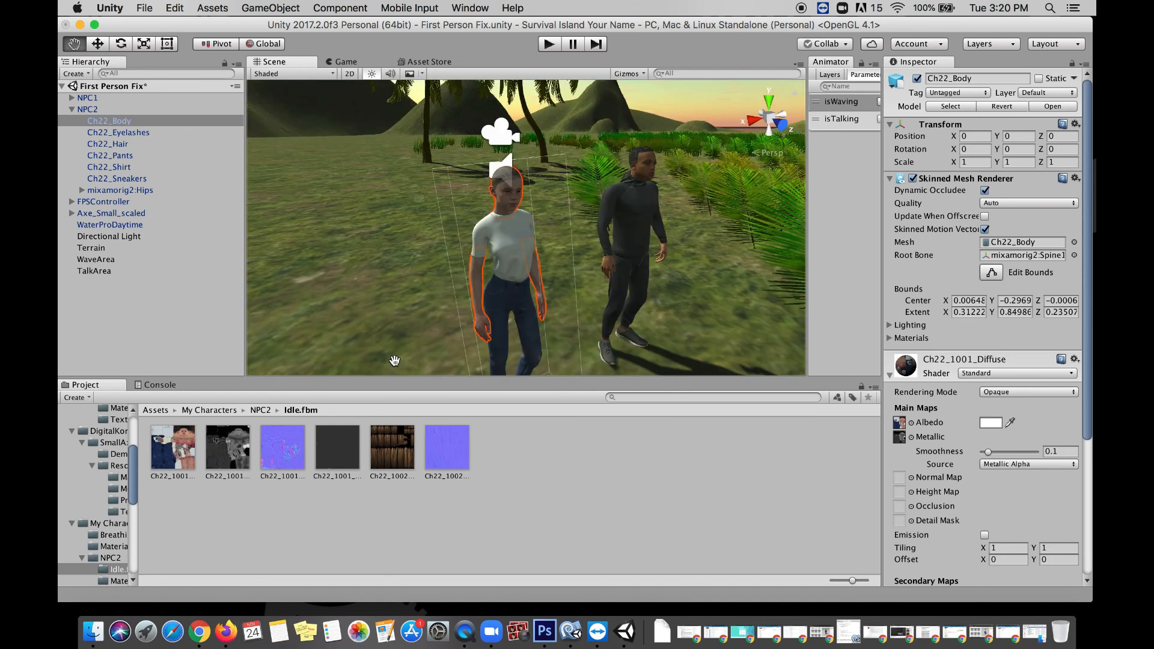
# Step: Assign the Ch22_1001_Normal texture as the Normal Map of Ch22_Body's Ch22_1001_Diffuse material
pyautogui.click(289, 450)
pyautogui.click(464, 448)
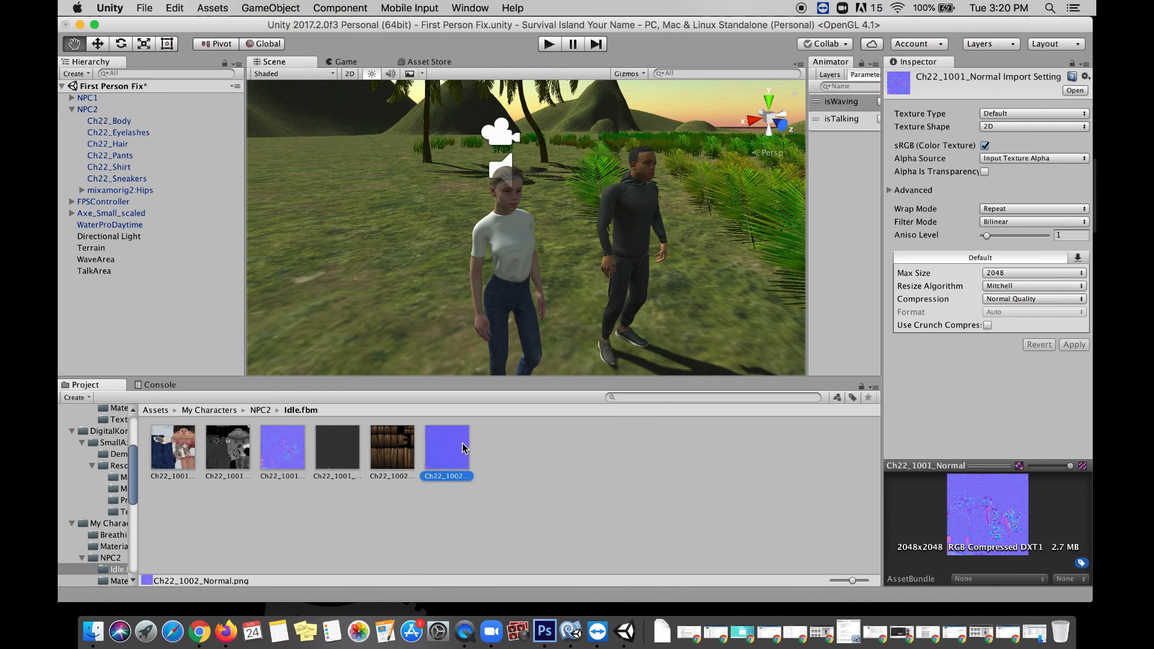
pyautogui.click(272, 457)
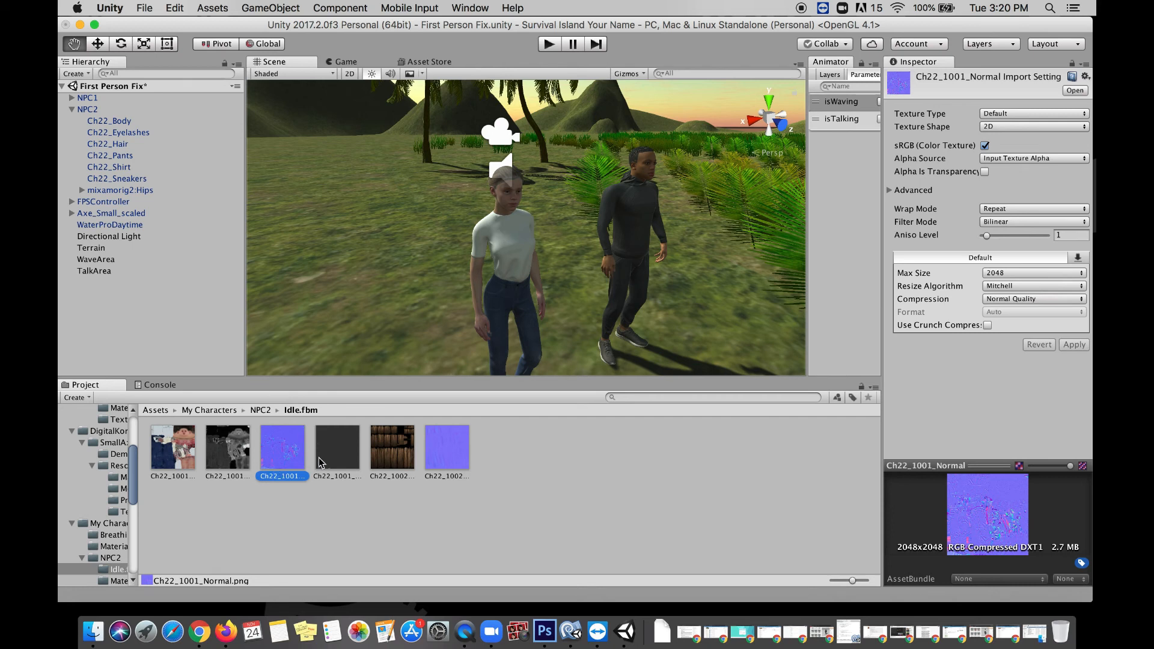
pyautogui.click(499, 265)
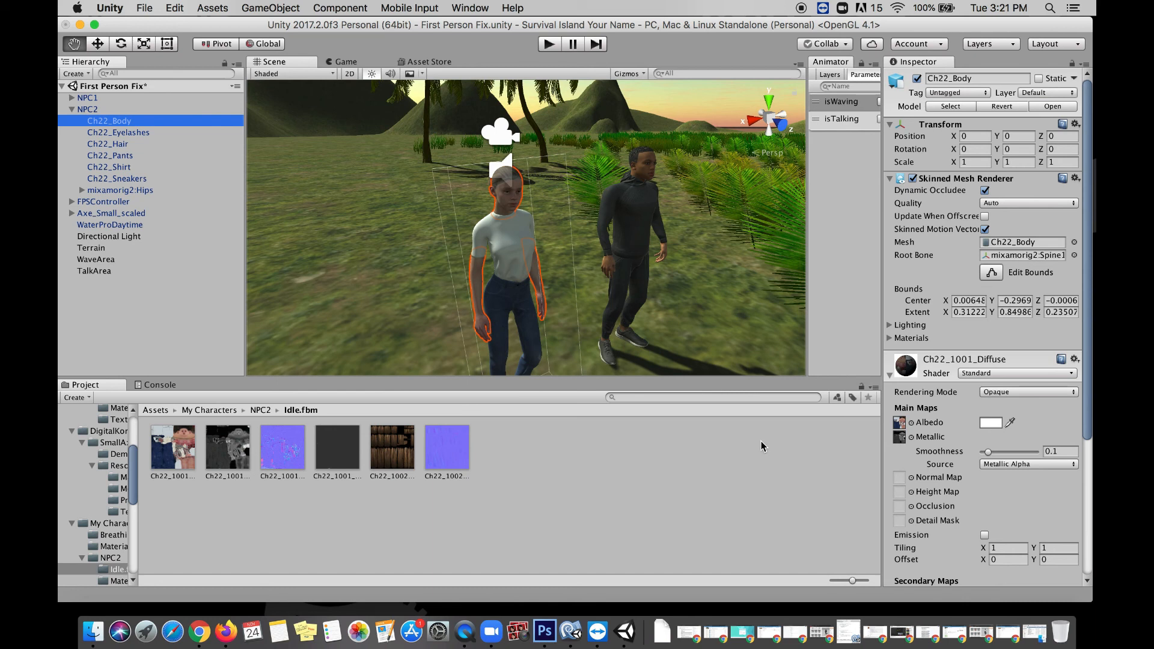
pyautogui.scroll(2, 521, 204)
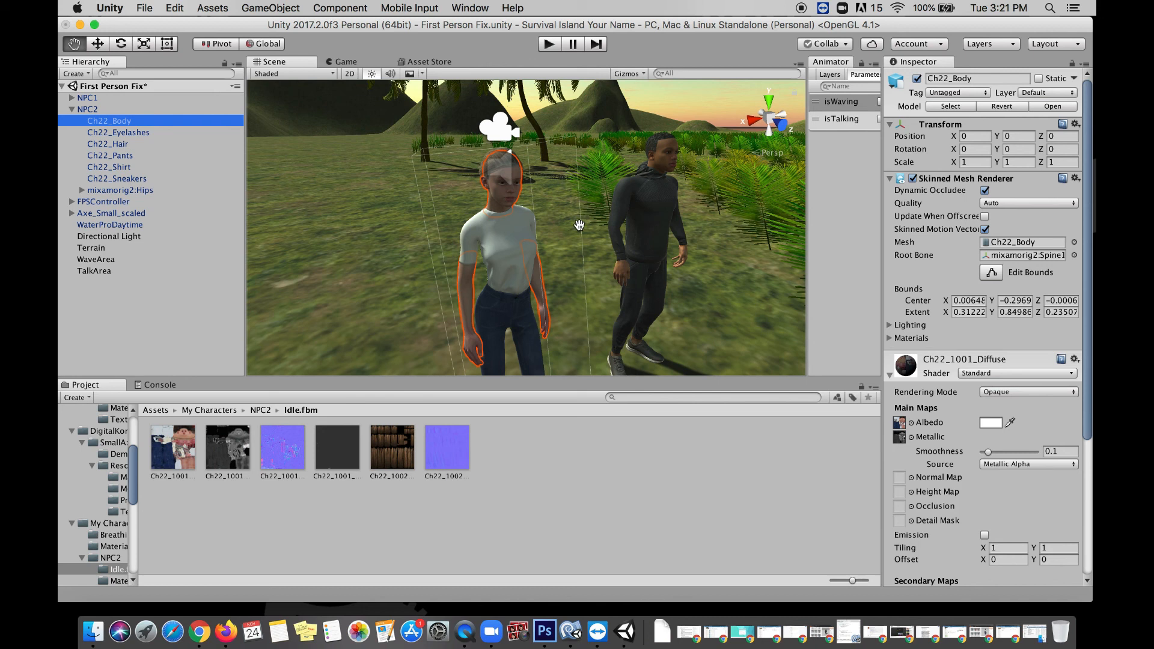
pyautogui.moveTo(283, 448); pyautogui.dragTo(892, 477)
pyautogui.scroll(5, 480, 211)
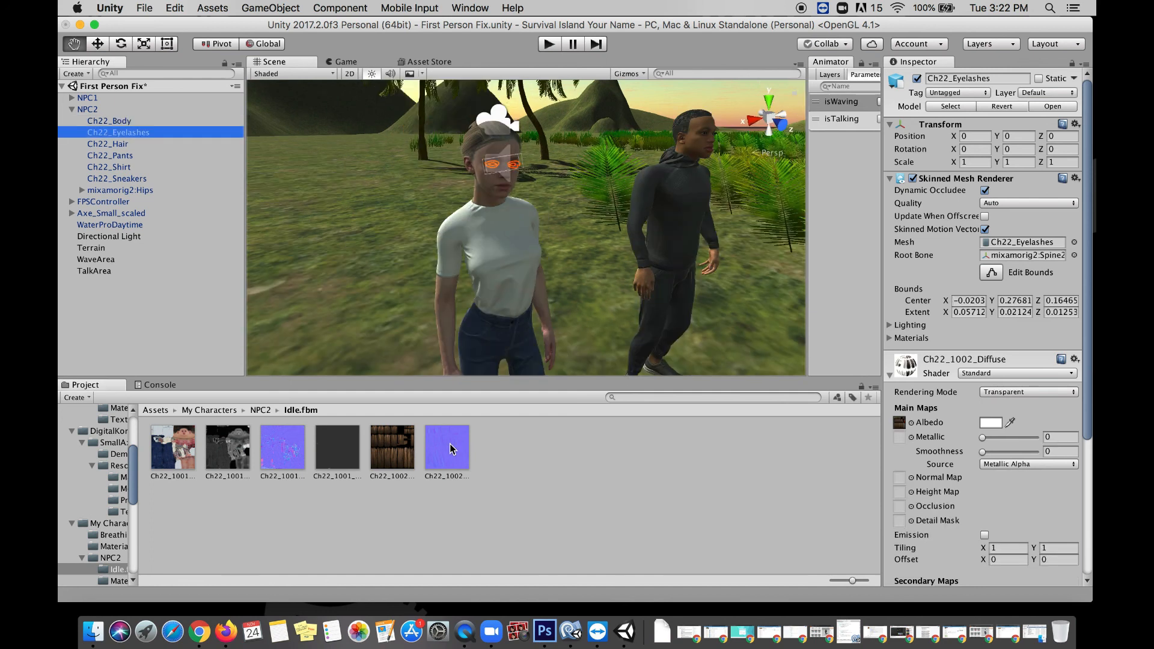
pyautogui.moveTo(452, 450); pyautogui.dragTo(558, 480)
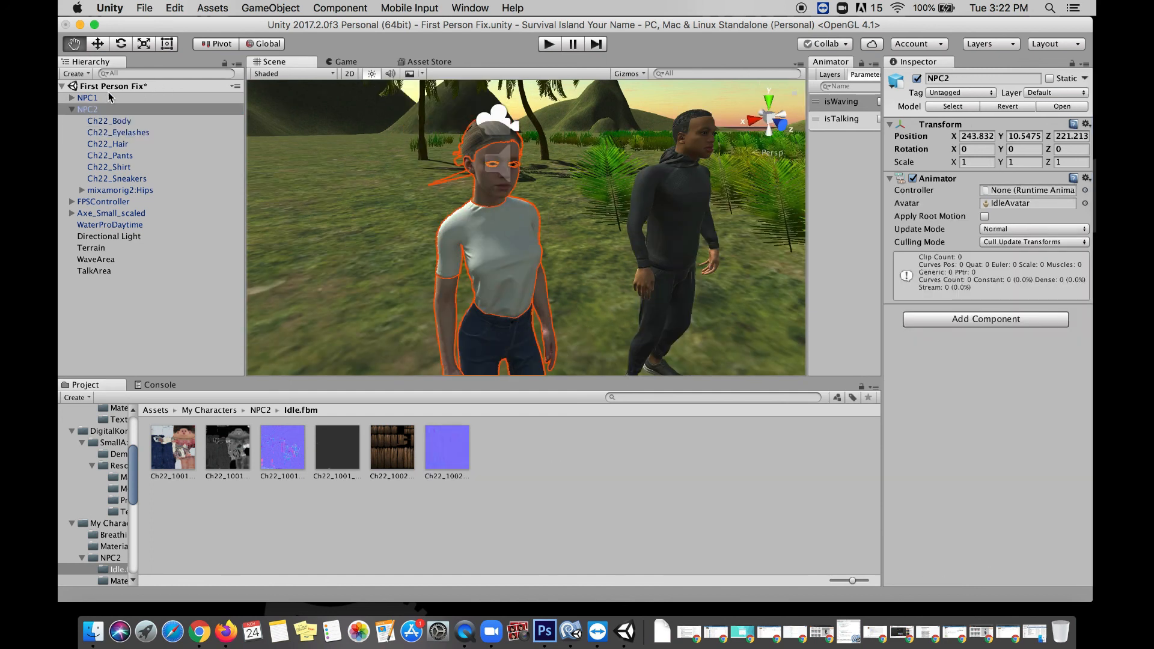
# Step: Inspect NPC1's Animator settings and view both characters together from the front at a distance
pyautogui.click(110, 98)
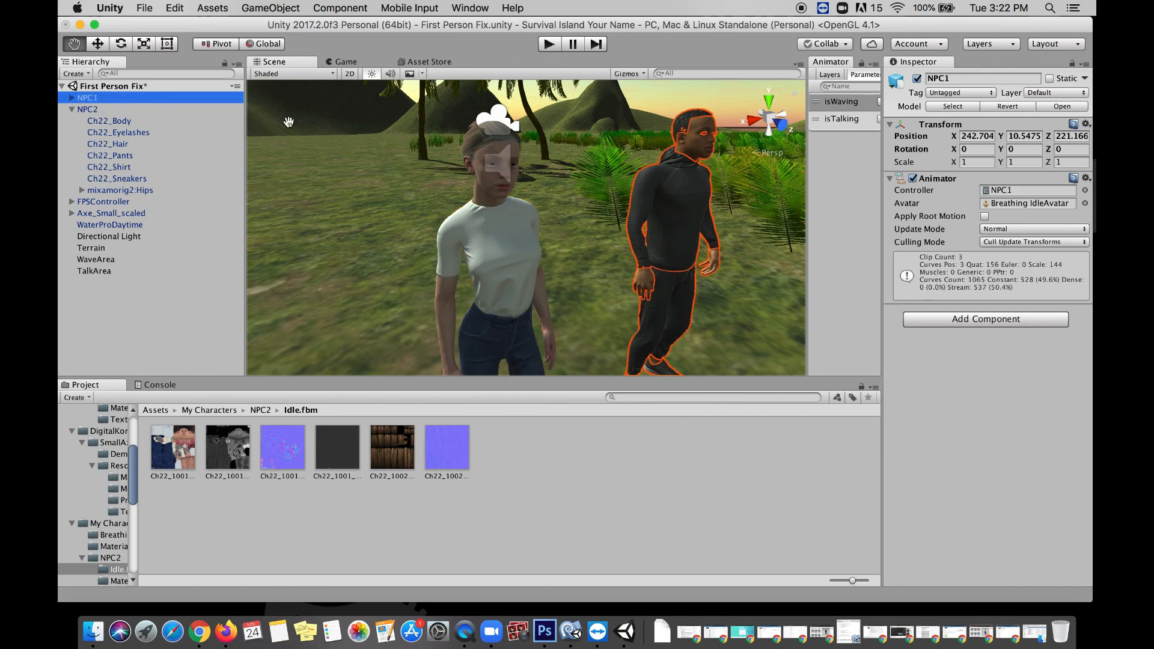
pyautogui.keyDown('alt'); pyautogui.moveTo(440, 142); pyautogui.dragTo(340, 164); pyautogui.keyUp('alt')
pyautogui.scroll(-5, 377, 198)
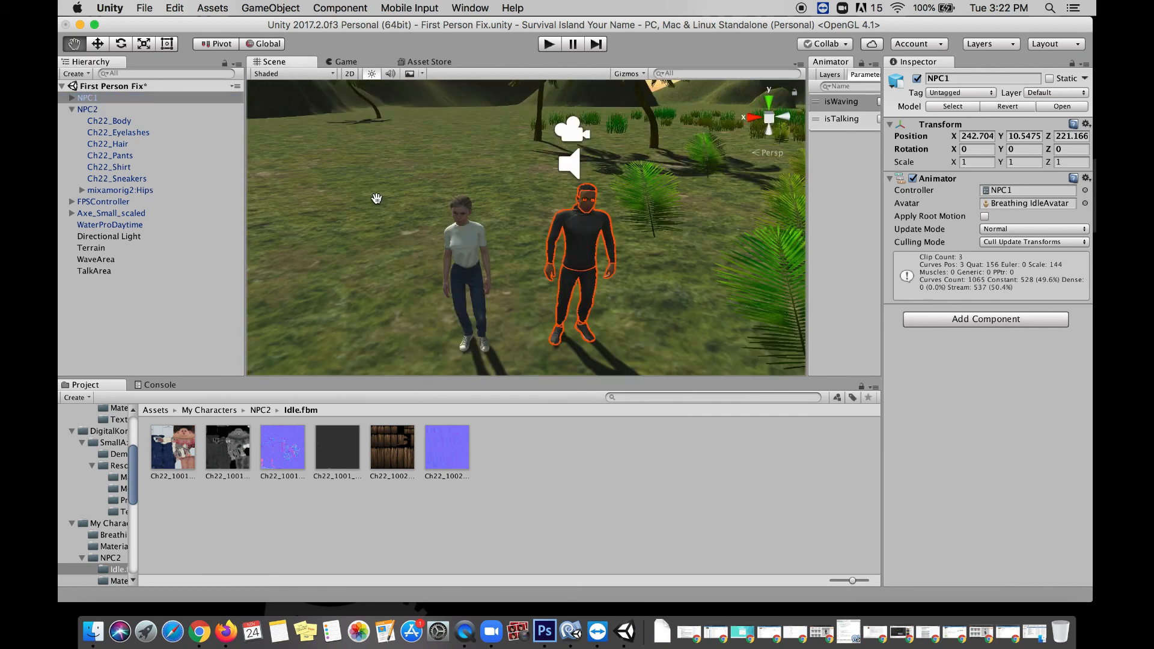